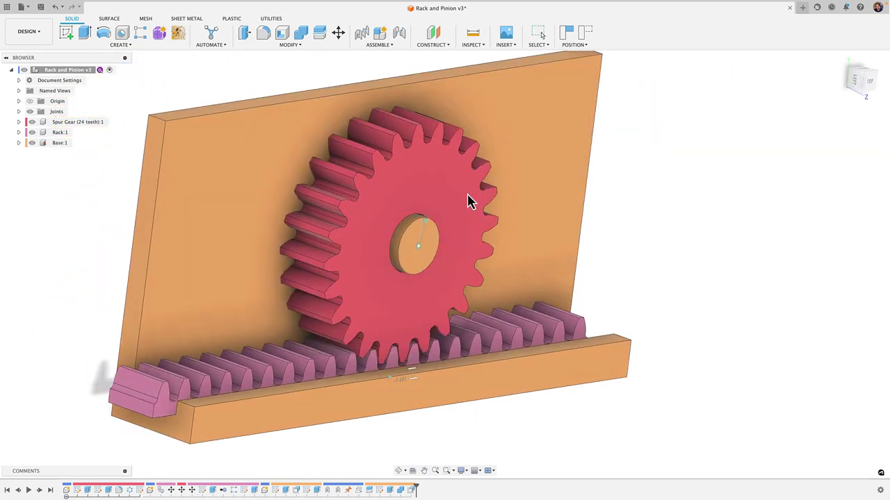
Turn the pinion to slide the rack, then orbit to a top-down view of both
mouse_move(470, 201)
mouse_down()
mouse_move(453, 294)
mouse_move(473, 199)
mouse_move(427, 167)
mouse_move(396, 173)
mouse_move(429, 173)
mouse_move(447, 188)
mouse_move(452, 212)
mouse_move(461, 189)
mouse_up()
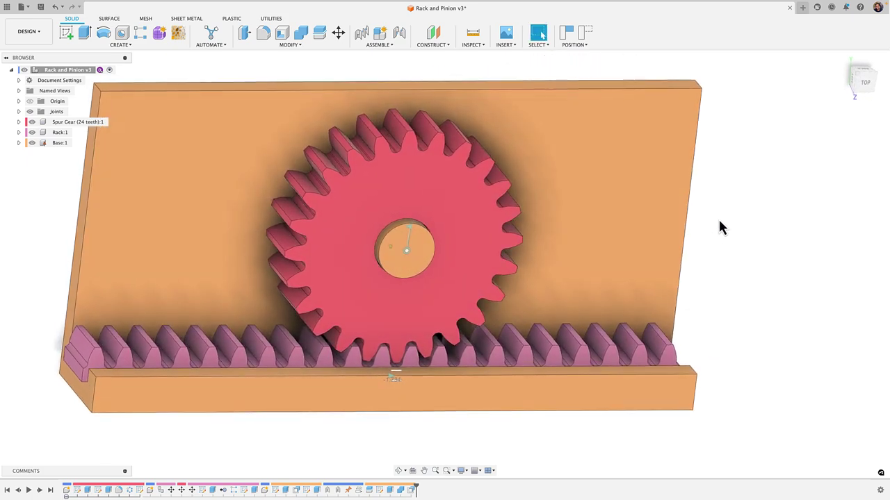
shift+middle_drag(715, 230, 476, 218)
scroll(564, 370, up, 3)
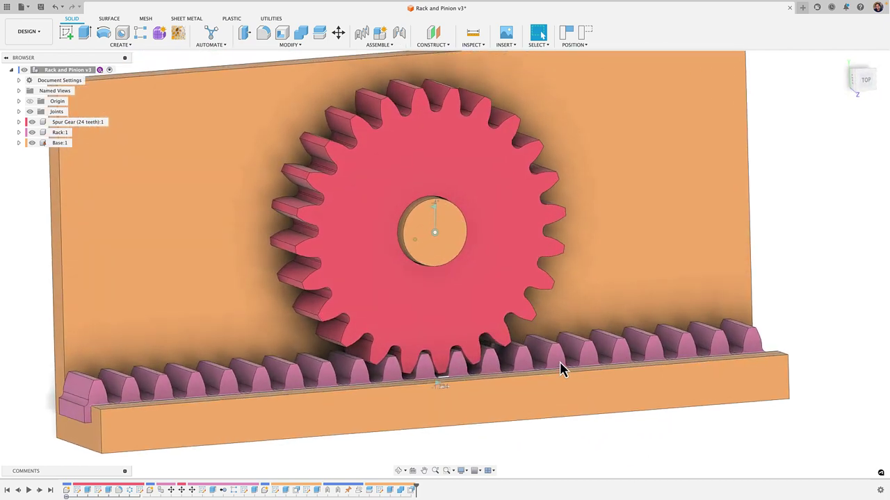
click(561, 367)
shift+middle_drag(561, 367, 820, 123)
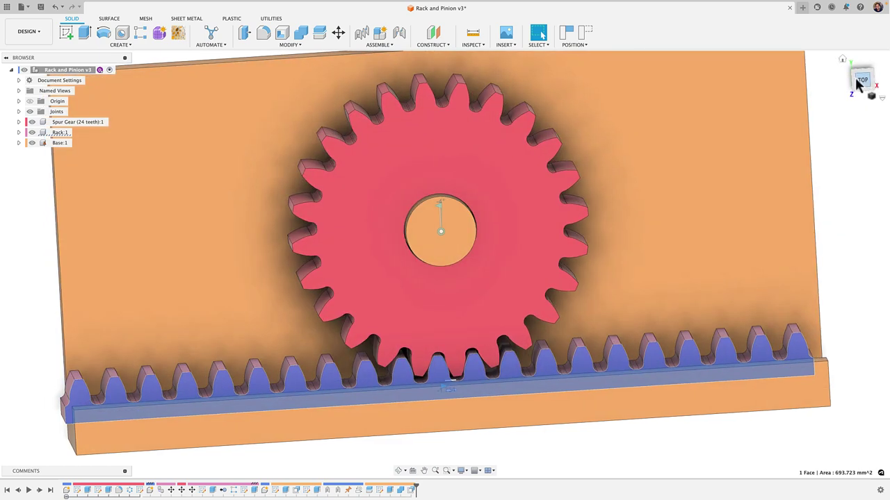
click(862, 80)
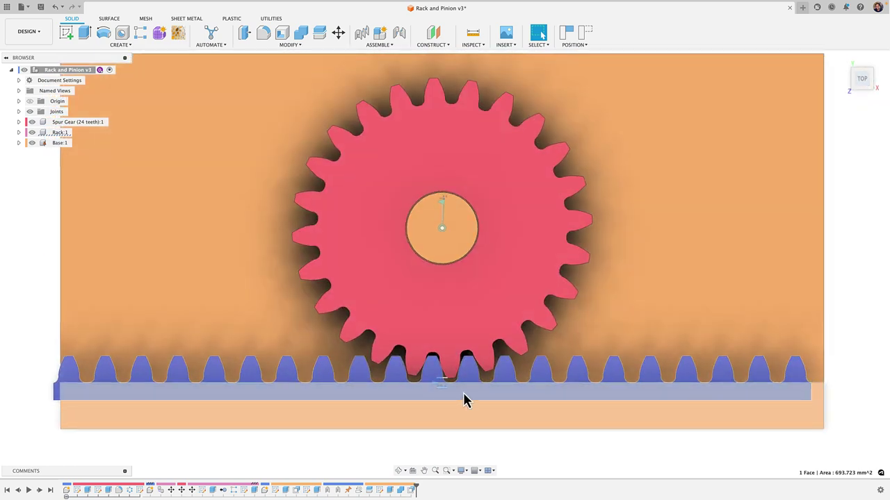
Return to an angled 3D view and rotate the gear again to run the rack along
scroll(467, 399, up, 2)
scroll(467, 399, down, 5)
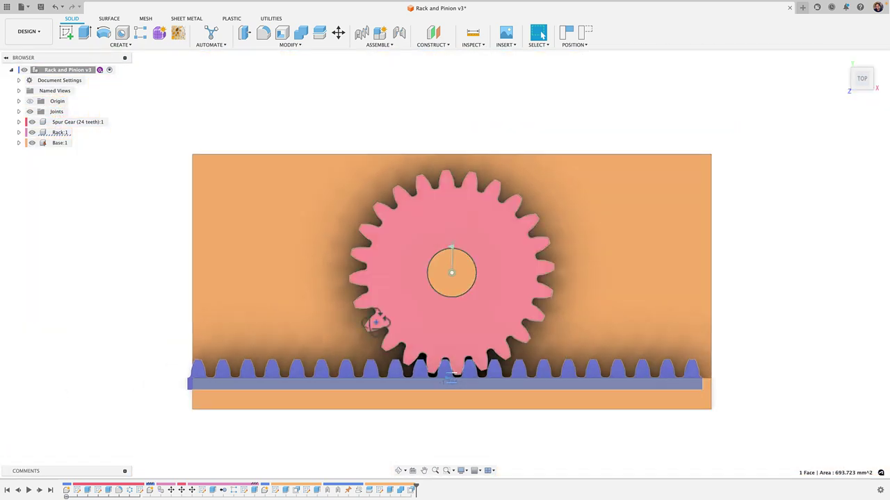
shift+middle_drag(375, 322, 452, 268)
click(331, 143)
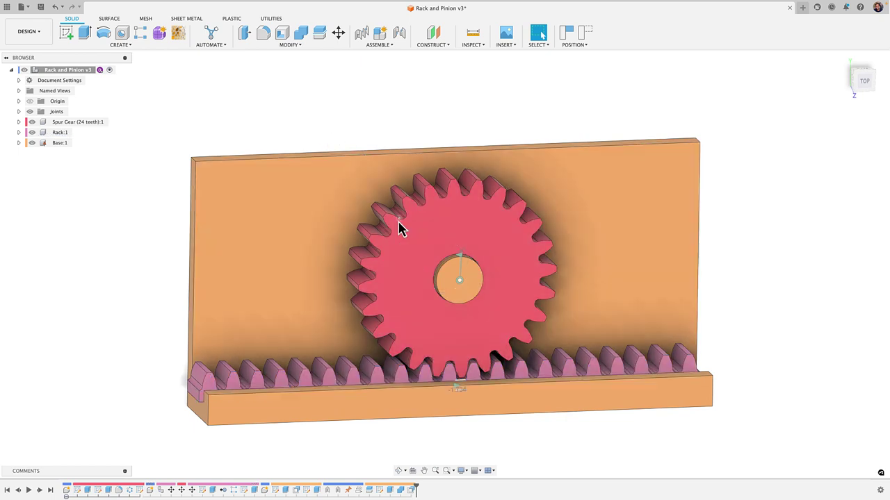
scroll(401, 228, up, 1)
drag(422, 230, 456, 274)
scroll(360, 113, down, 1)
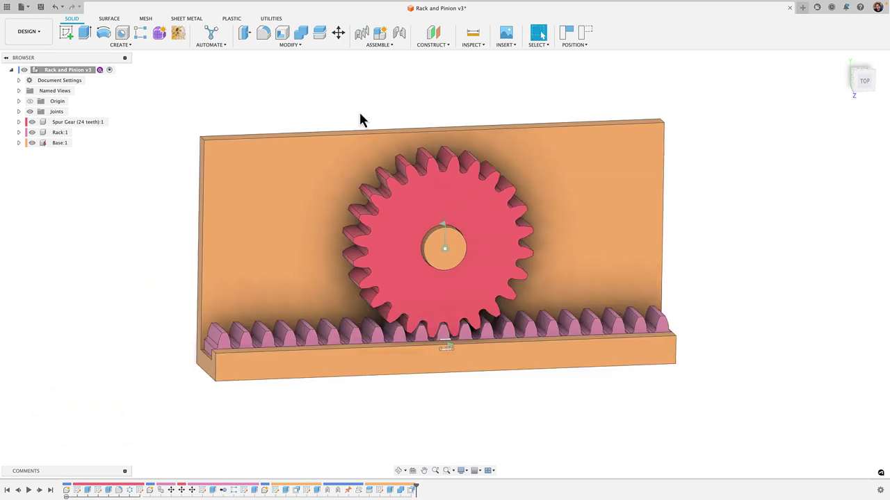
Hide Rack:1 and Spur Gear (24 teeth):1, show them again, then orbit around the assembly
click(31, 132)
click(31, 122)
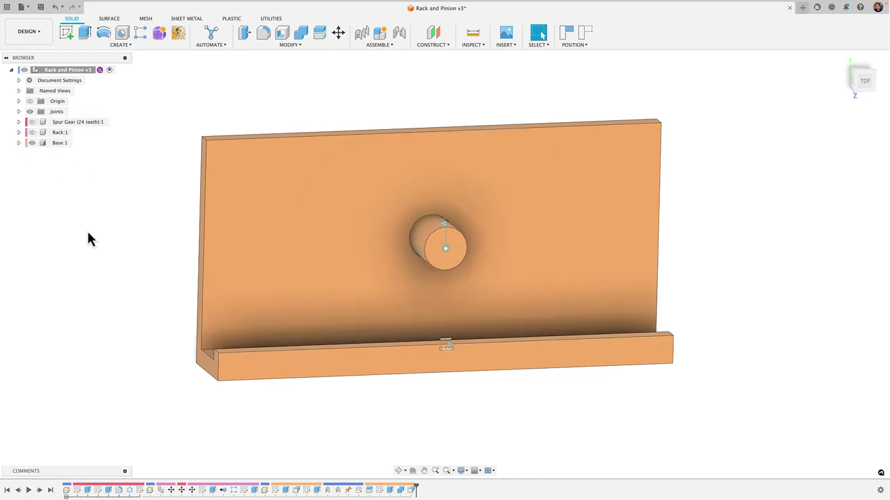
shift+middle_drag(88, 240, 91, 236)
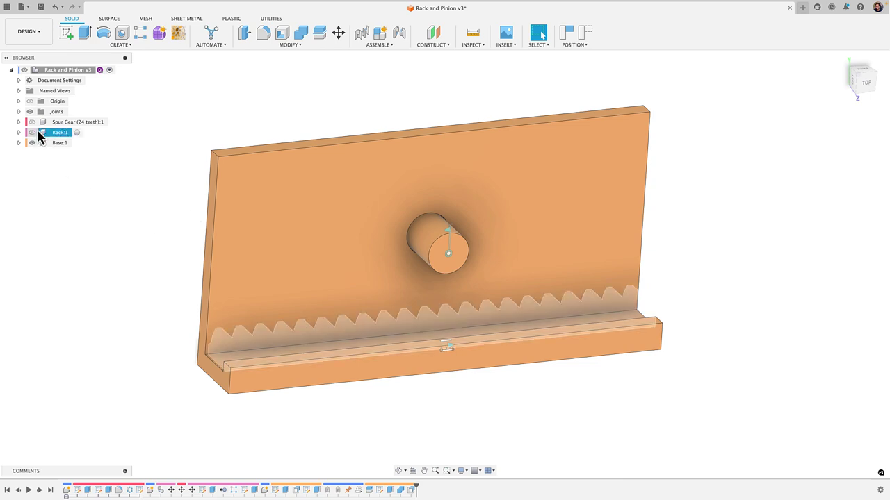
click(32, 122)
click(32, 132)
shift+middle_drag(155, 277, 712, 262)
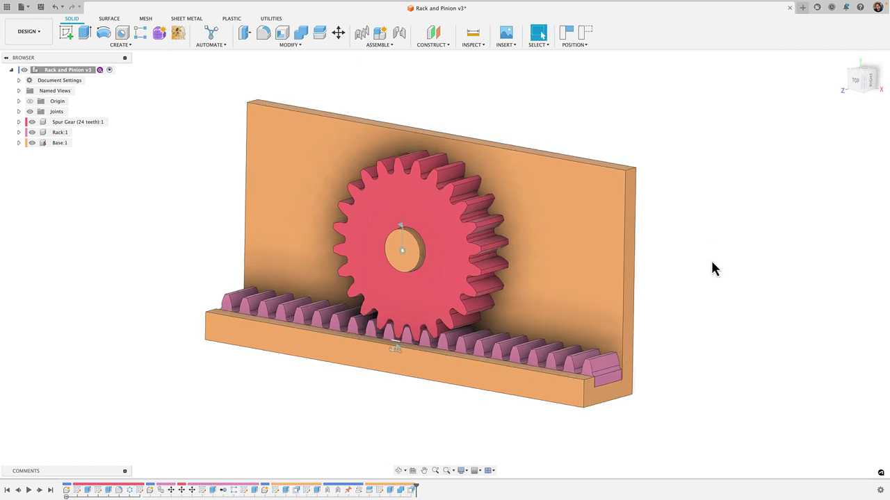
Start a new blank design and select the SpurGear sample script in Scripts and Add-Ins
click(802, 8)
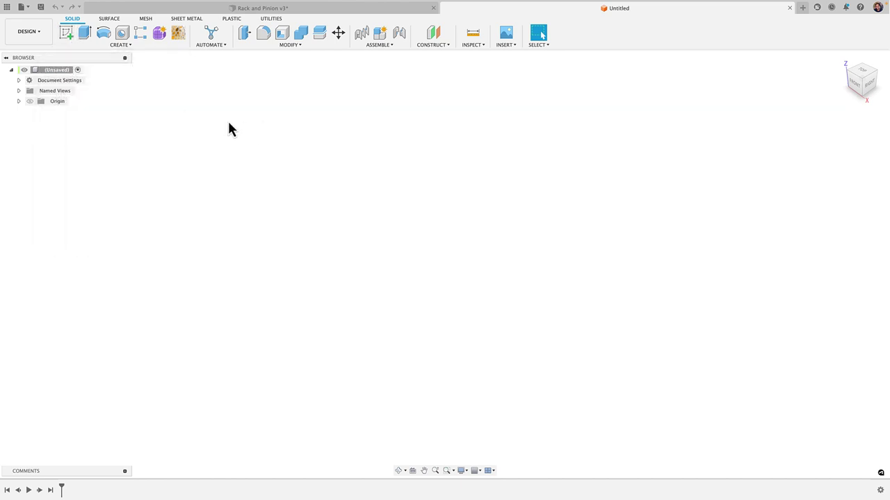
click(271, 18)
click(127, 44)
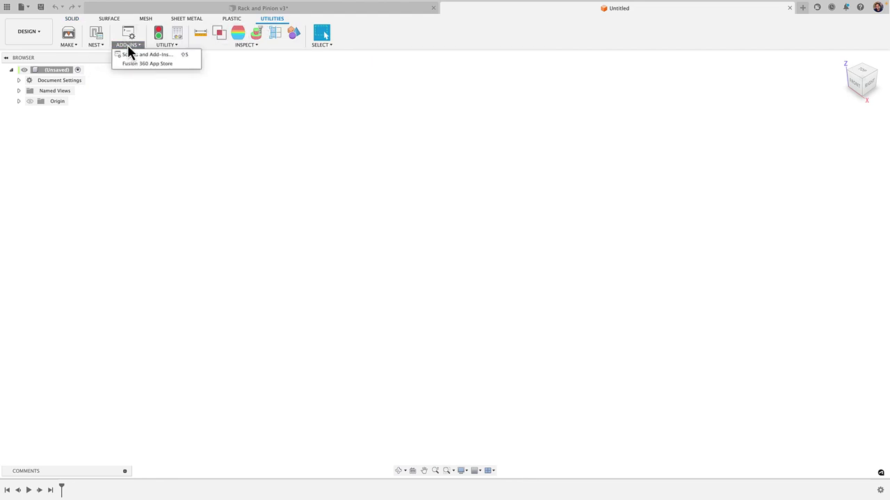
click(136, 57)
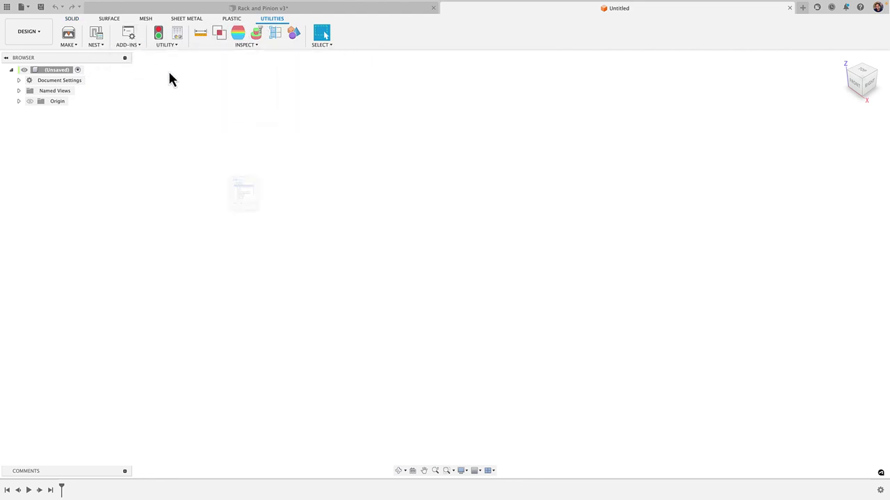
drag(258, 106, 197, 105)
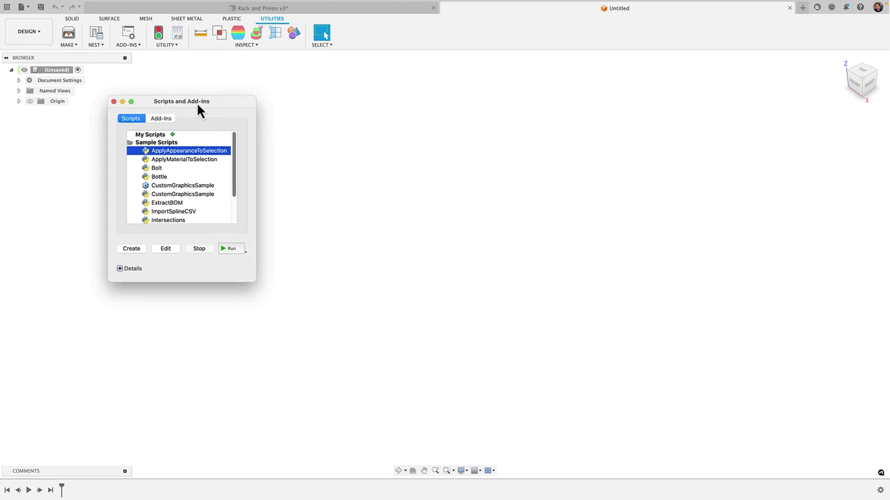
scroll(196, 198, down, 3)
click(163, 221)
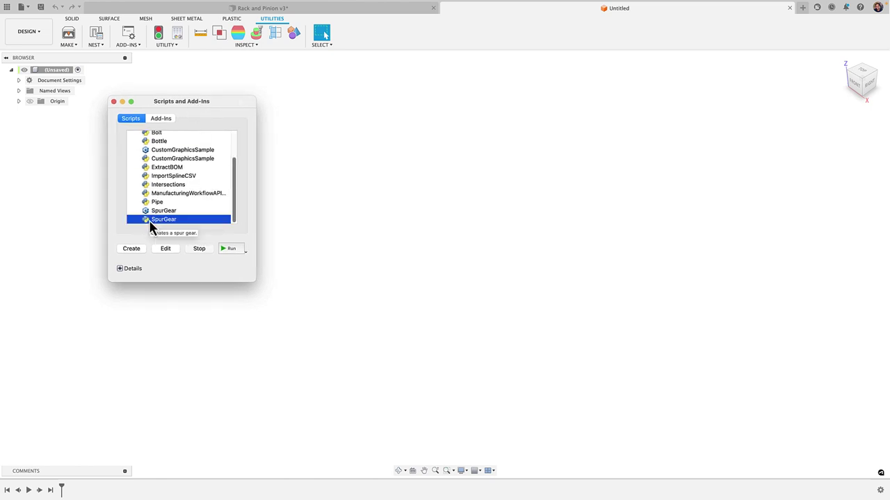
Run the SpurGear script and enter 2 as the module value
click(229, 250)
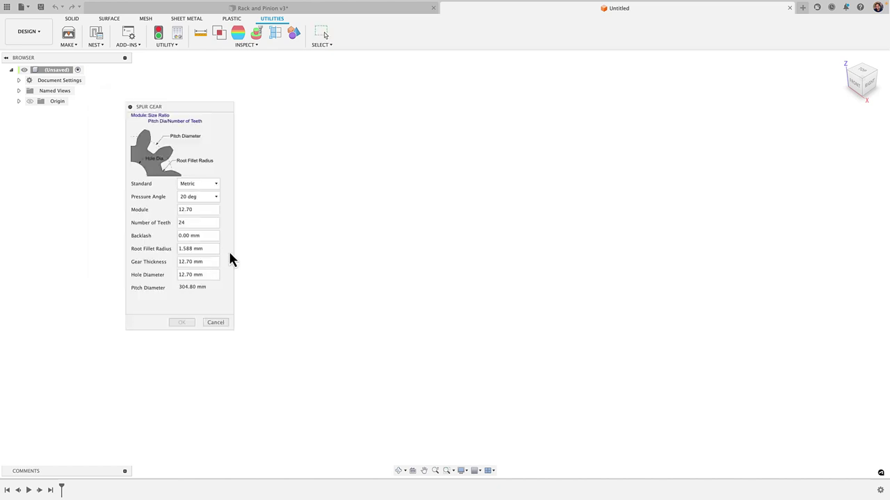
drag(210, 108, 179, 101)
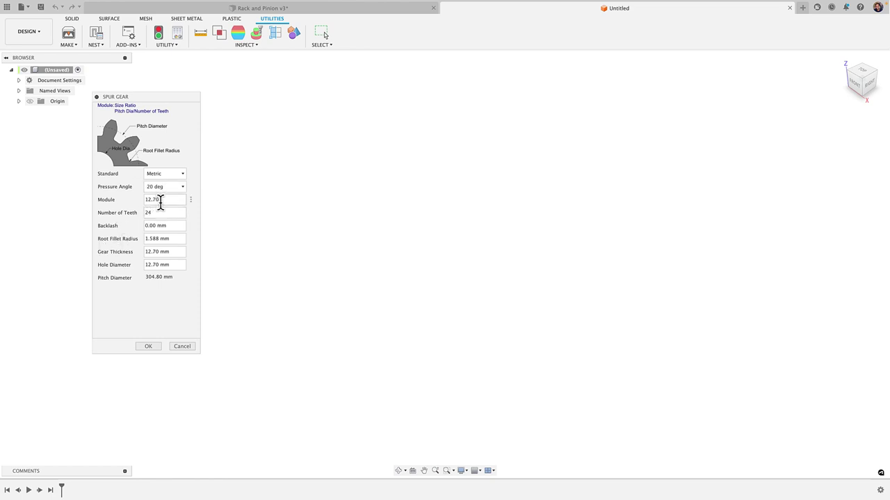
drag(165, 212, 136, 206)
text(2)
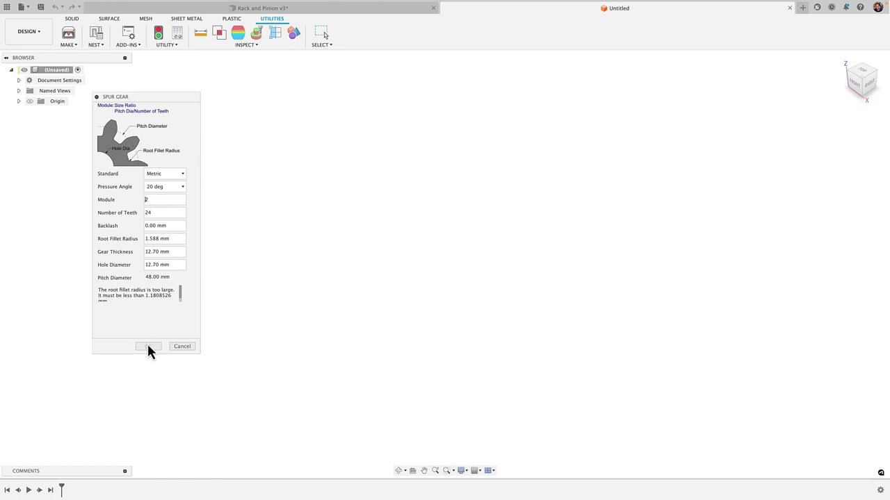
drag(123, 354, 124, 375)
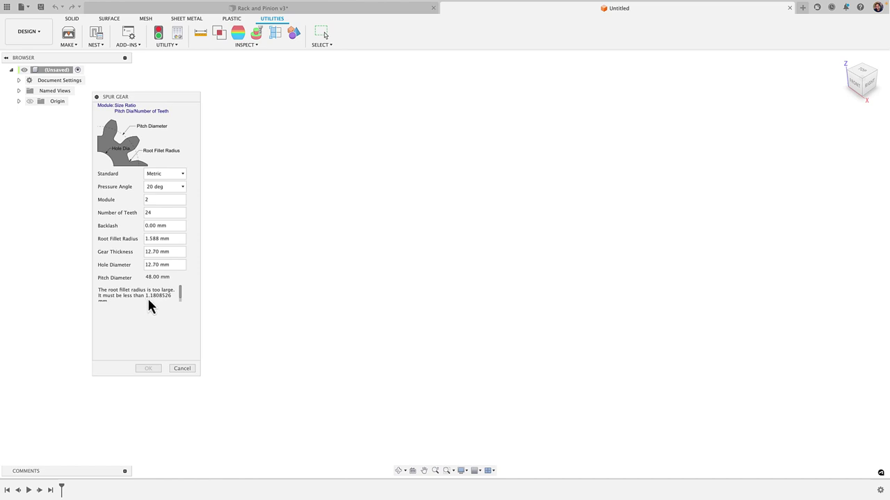
Set the root fillet radius to 1 mm, leaving gear thickness and hole diameter unchanged
drag(173, 239, 119, 239)
text(1)
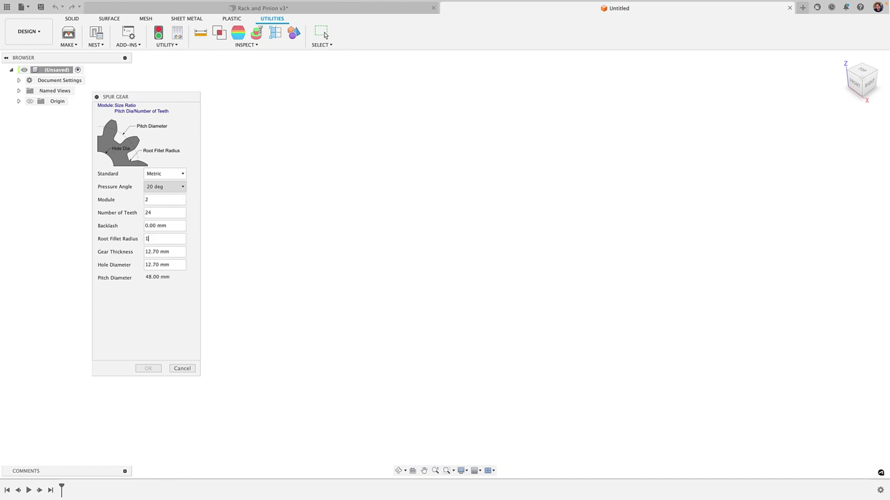
click(151, 253)
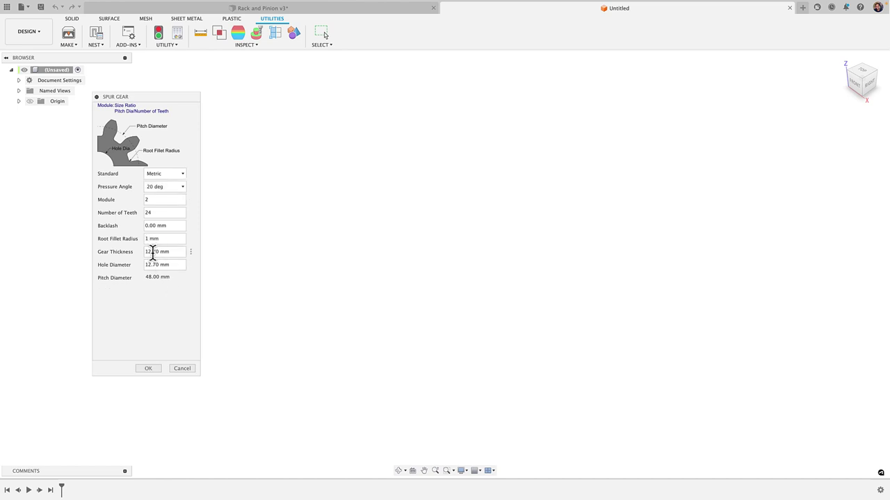
drag(165, 251, 121, 258)
drag(169, 263, 115, 255)
Generate the 24-tooth gear and expand its component to list Body1 and Sketch1–Sketch3
click(146, 368)
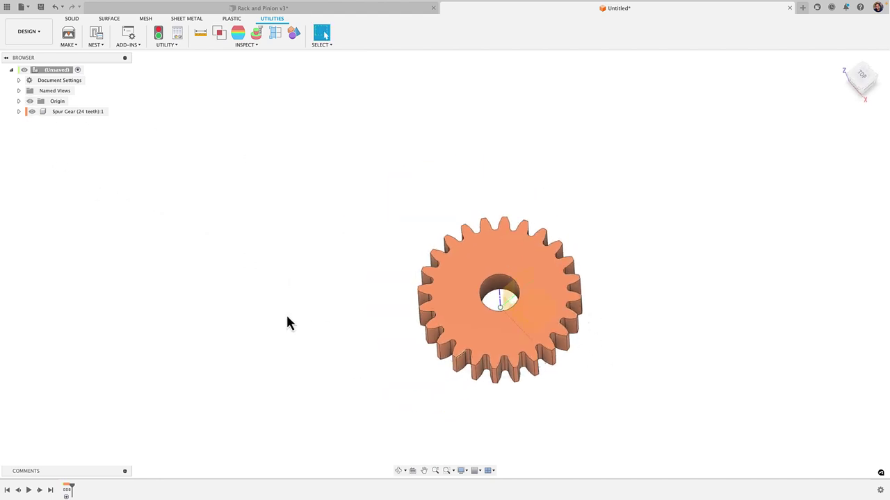
middle_drag(301, 307, 278, 295)
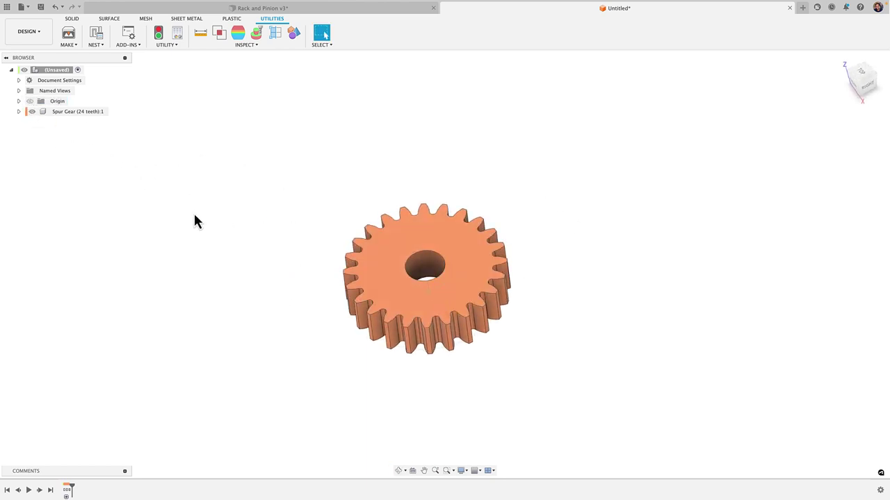
click(19, 112)
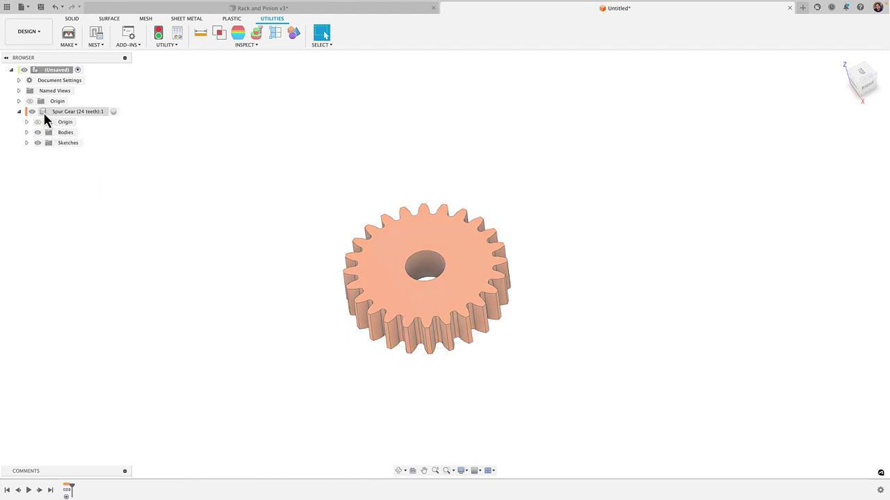
click(42, 116)
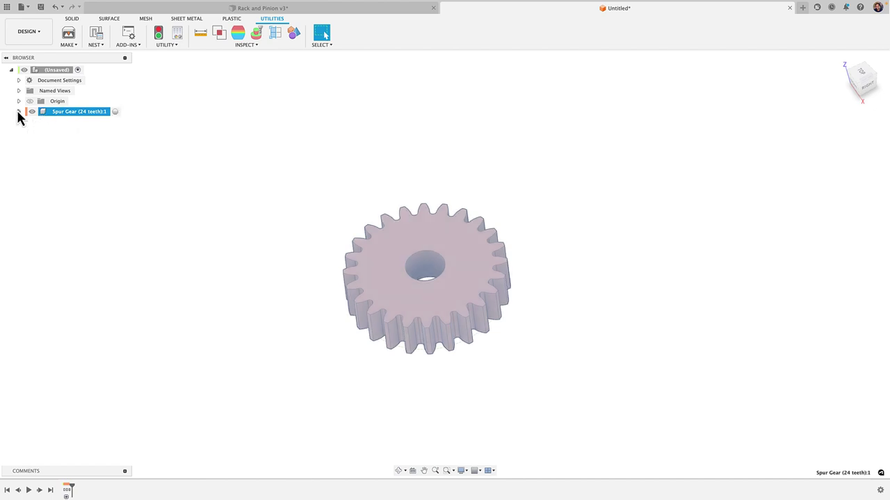
click(27, 132)
click(27, 154)
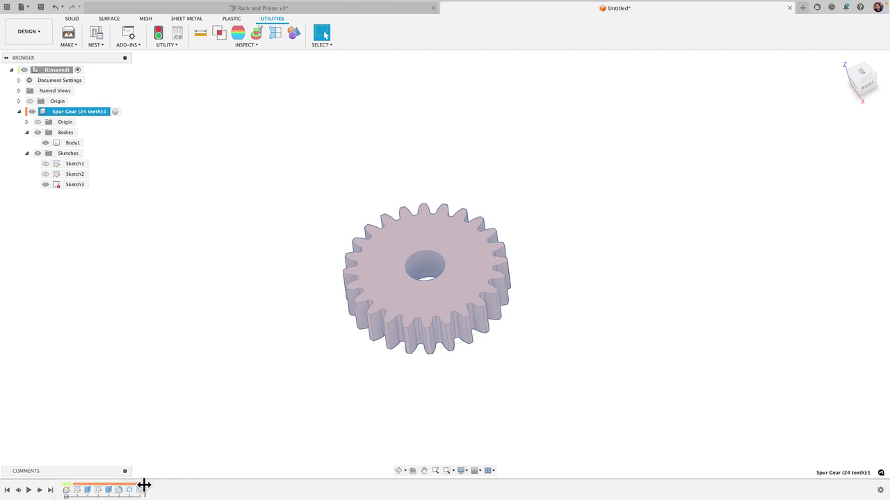
Roll the timeline back to Sketch1, then step through the blank extrude to the tooth-profile sketch
drag(144, 485, 80, 486)
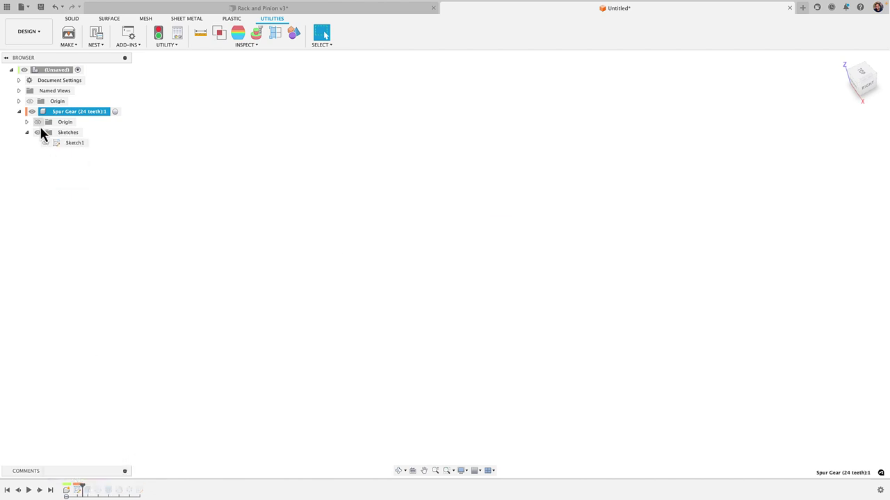
click(46, 144)
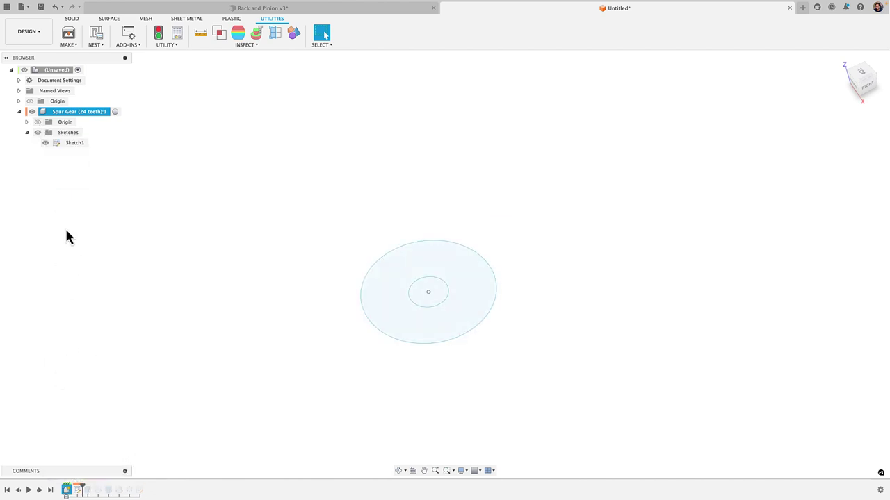
click(40, 491)
click(39, 491)
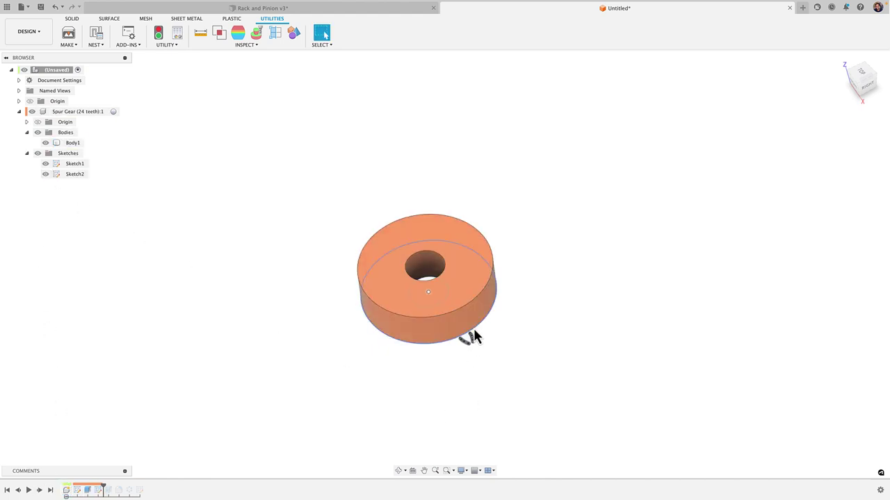
scroll(472, 341, up, 2)
scroll(471, 341, up, 5)
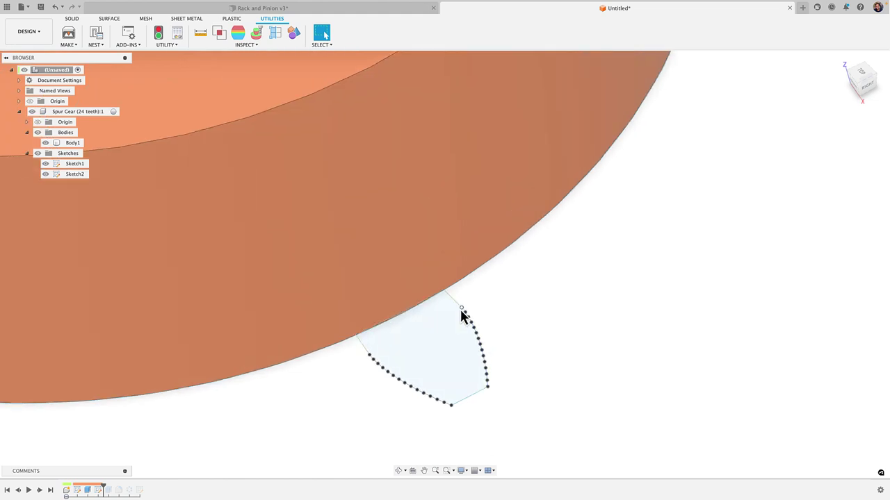
click(459, 311)
scroll(460, 390, up, 3)
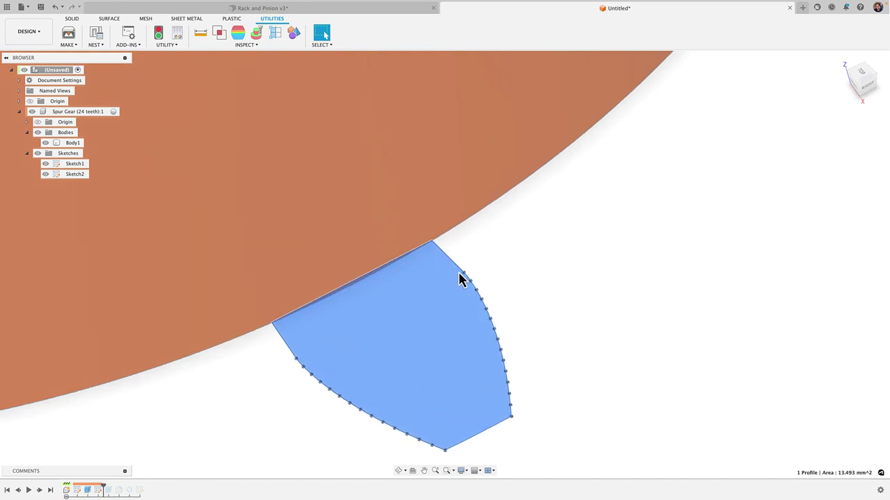
scroll(469, 283, up, 2)
scroll(521, 415, down, 3)
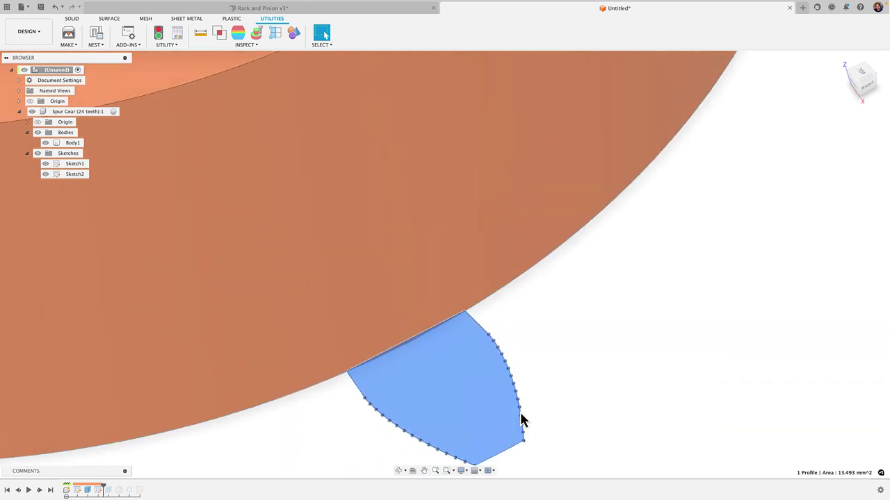
scroll(522, 421, down, 3)
click(375, 425)
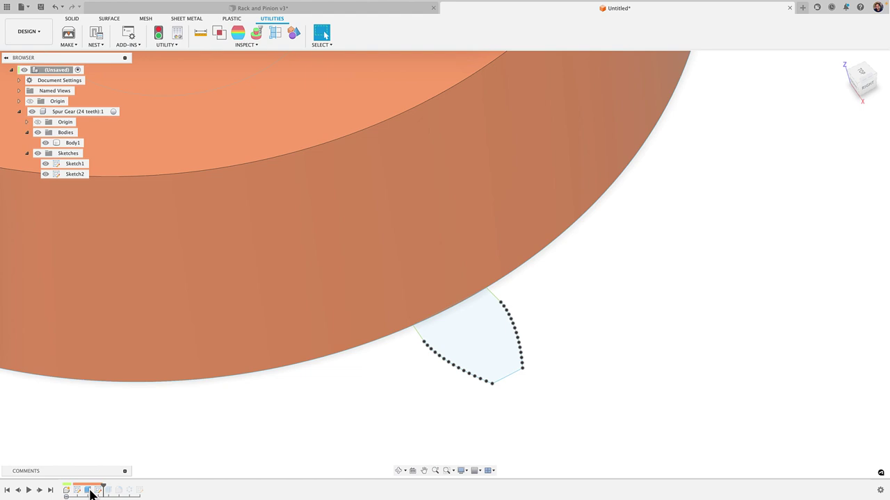
Replay the tooth cut, root fillet and pattern, then check the 48 mm pitch circle
click(40, 490)
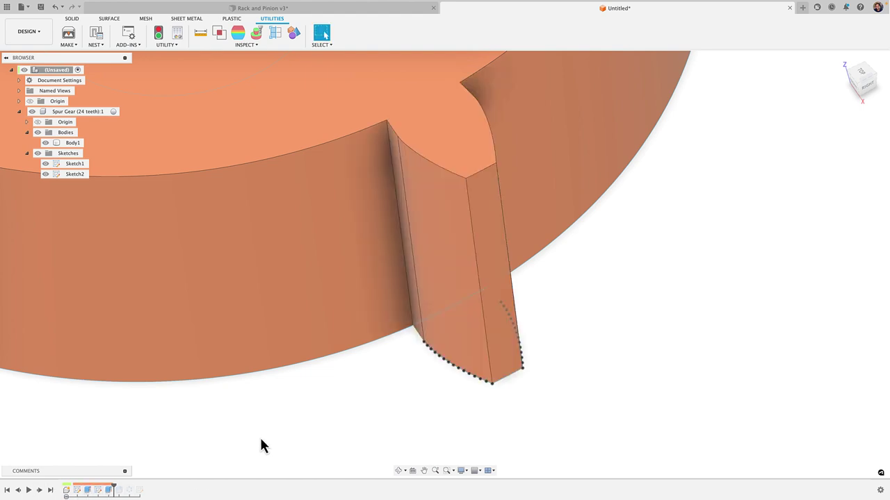
click(40, 491)
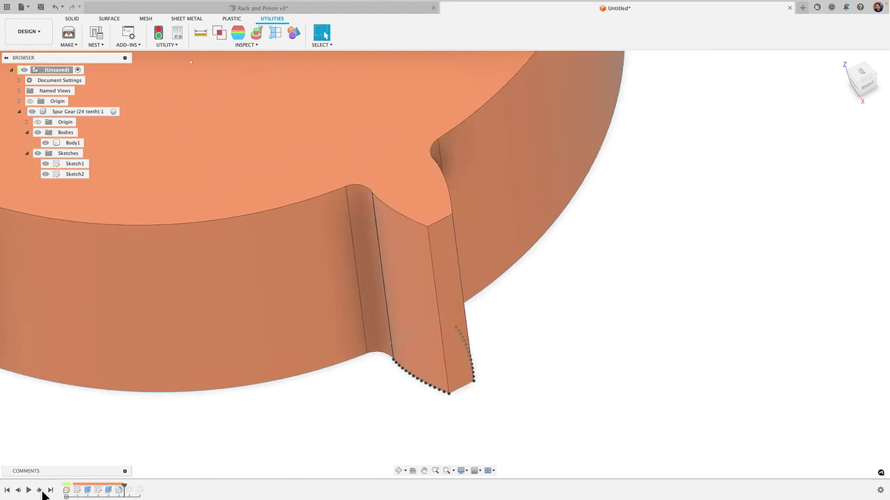
scroll(111, 460, down, 3)
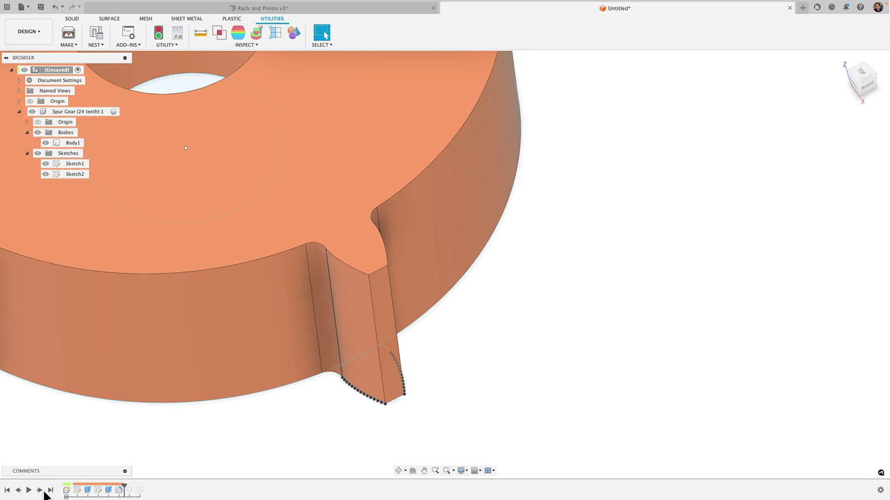
click(40, 490)
scroll(214, 421, down, 3)
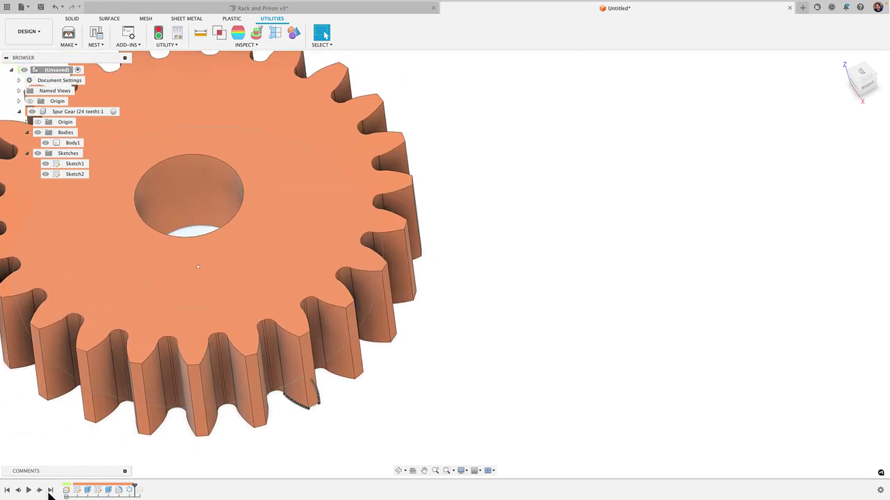
click(50, 491)
mouse_move(127, 460)
middle_down()
mouse_move(314, 410)
mouse_move(347, 387)
middle_up()
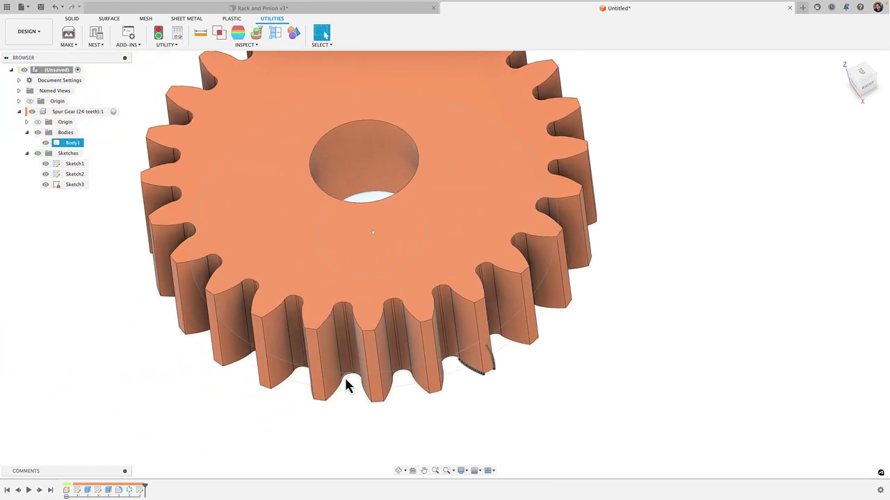
click(348, 395)
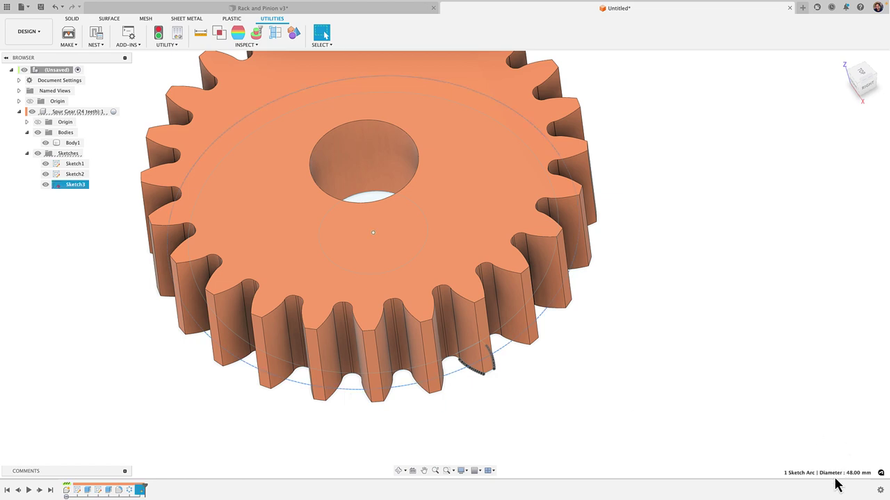
scroll(783, 408, down, 3)
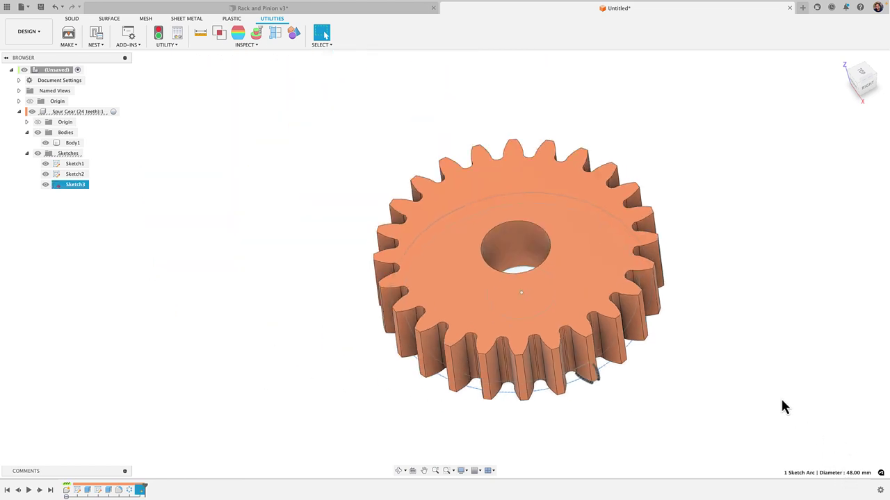
middle_drag(782, 403, 719, 399)
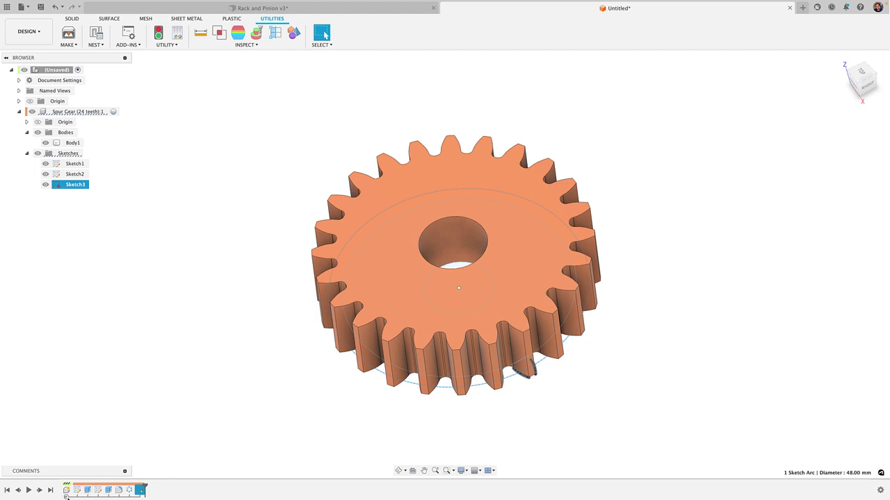
Group the gear's features in the timeline, hide its sketches, and start a new component
click(88, 486)
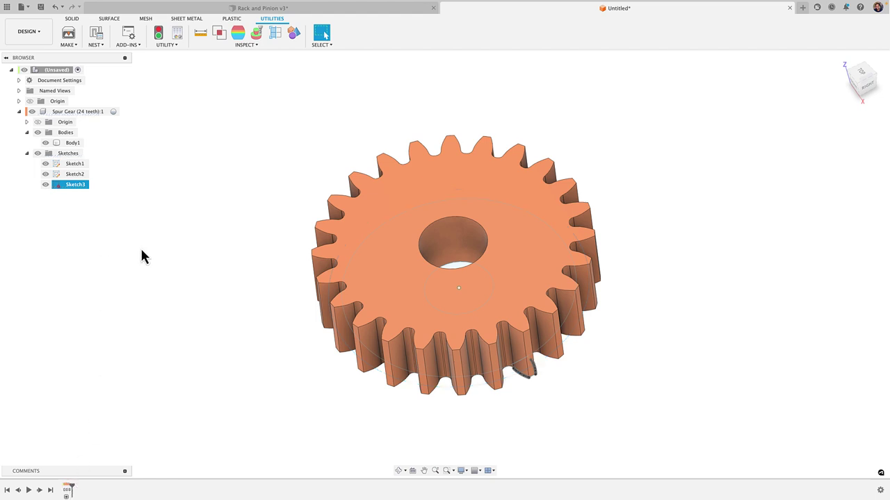
click(38, 153)
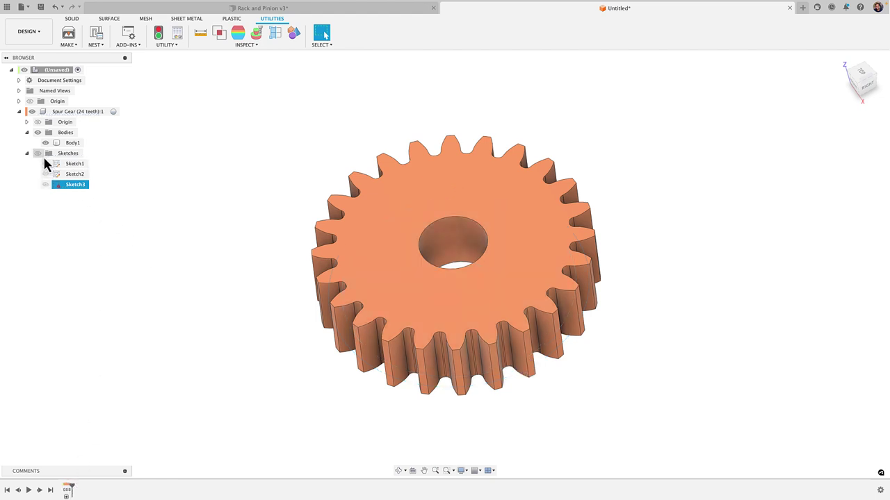
right_click(51, 73)
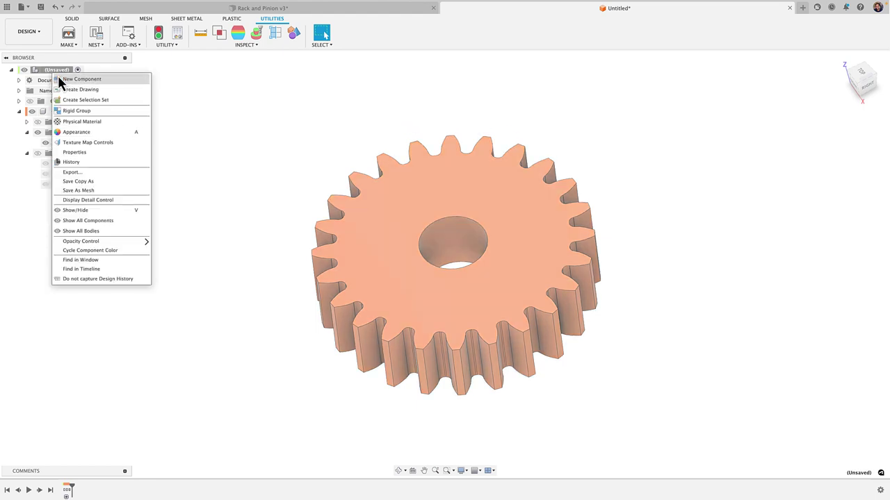
click(62, 79)
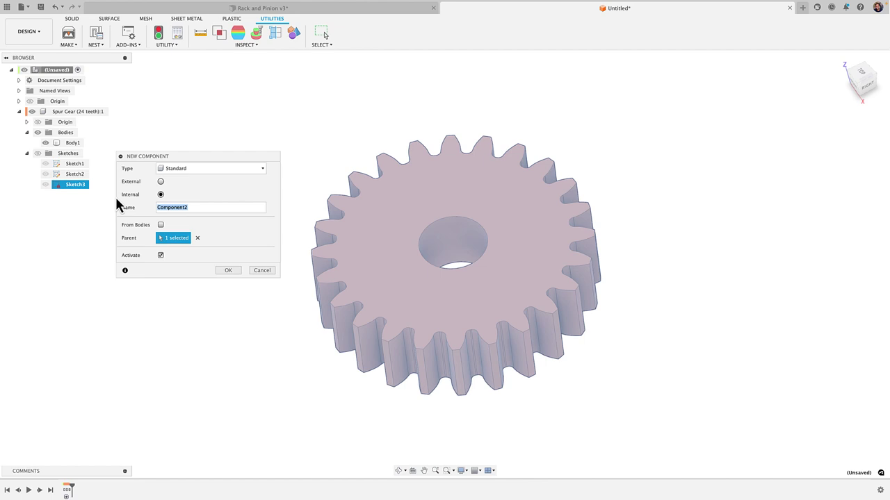
Name the new component 'Rack' and switch to the TOP view of the gear
text(Rack)
key(Return)
click(858, 74)
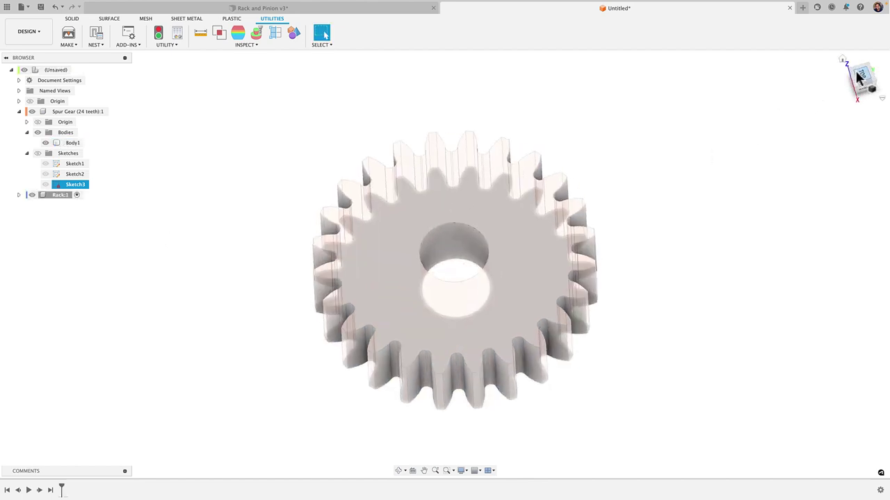
click(868, 78)
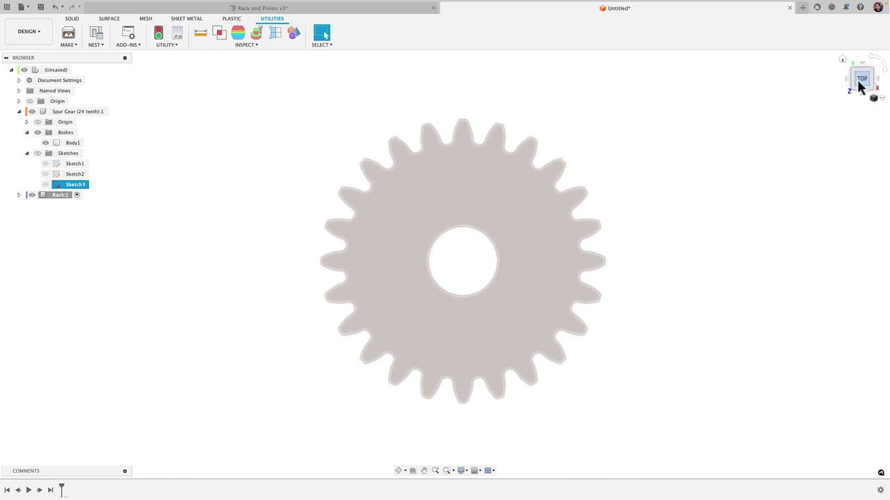
middle_drag(771, 291, 602, 294)
scroll(600, 285, down, 2)
Set up a Move/Copy translation of Body1, then show the sketches except the tooth profile
right_click(592, 199)
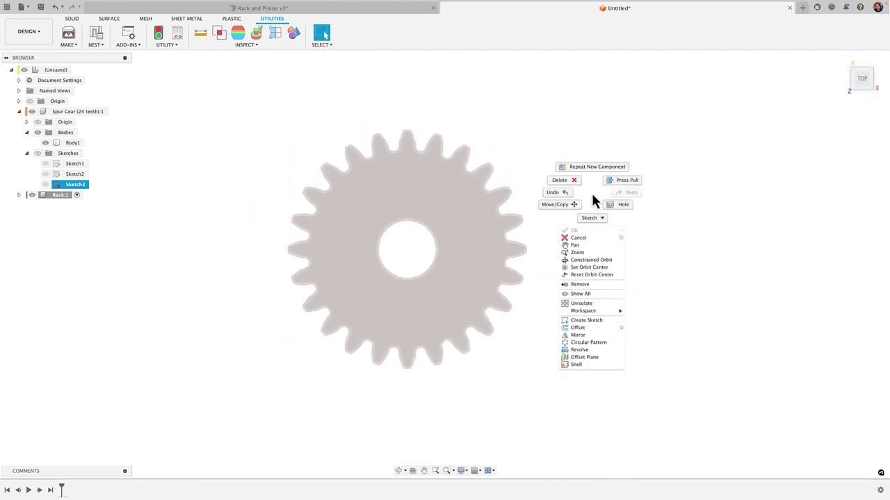
click(561, 204)
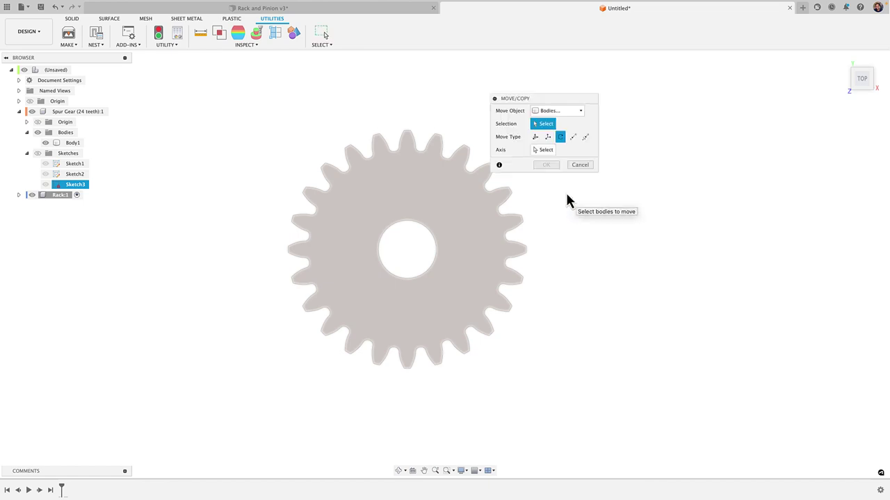
click(548, 138)
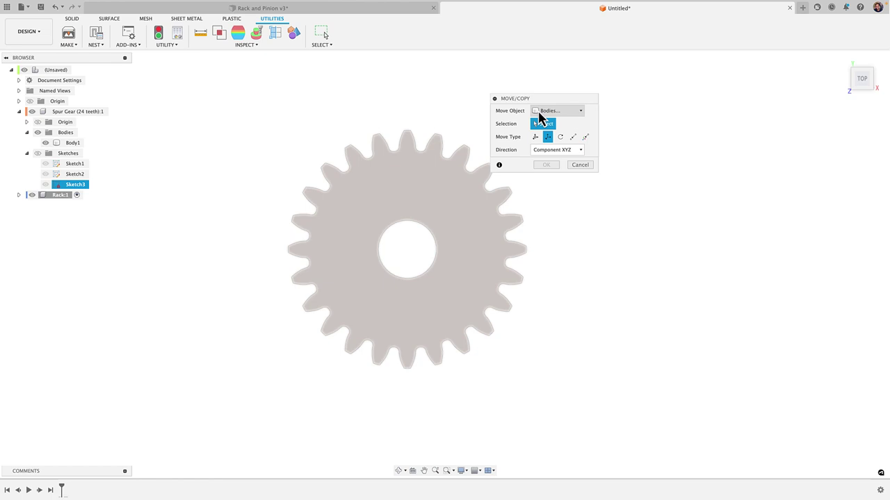
click(395, 185)
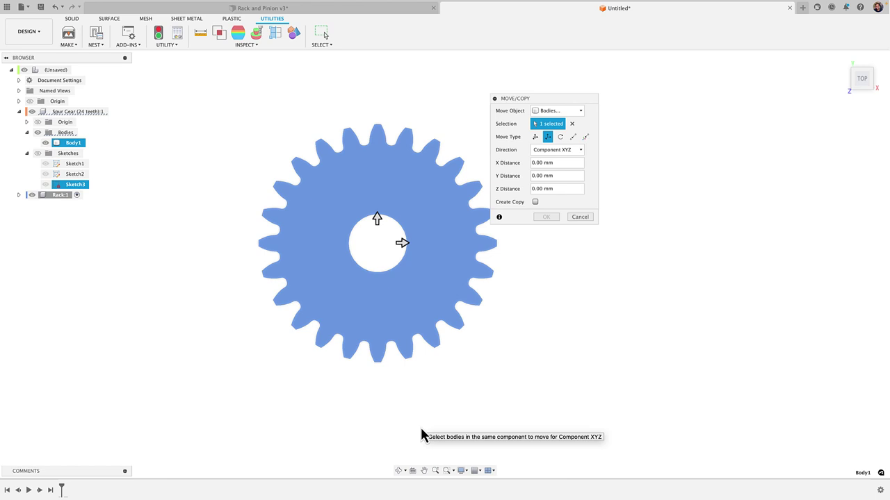
click(39, 155)
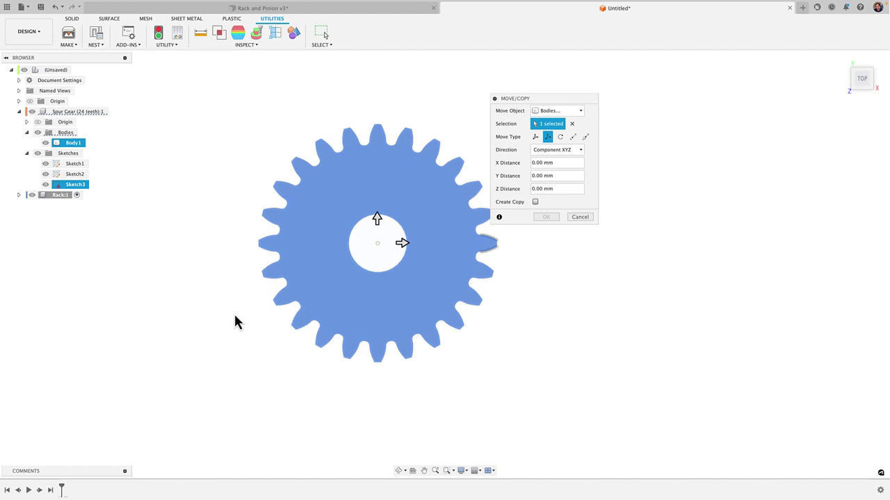
click(45, 174)
click(560, 137)
click(590, 165)
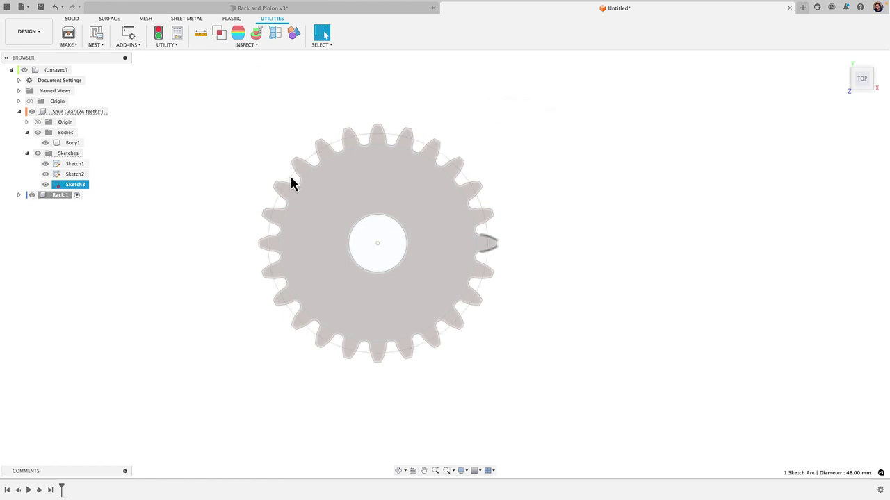
scroll(291, 182, up, 3)
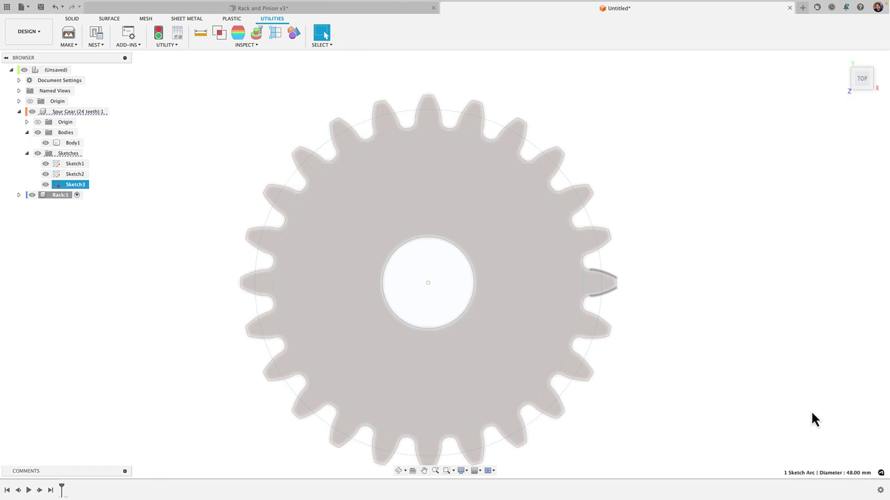
scroll(737, 319, down, 3)
scroll(630, 374, down, 1)
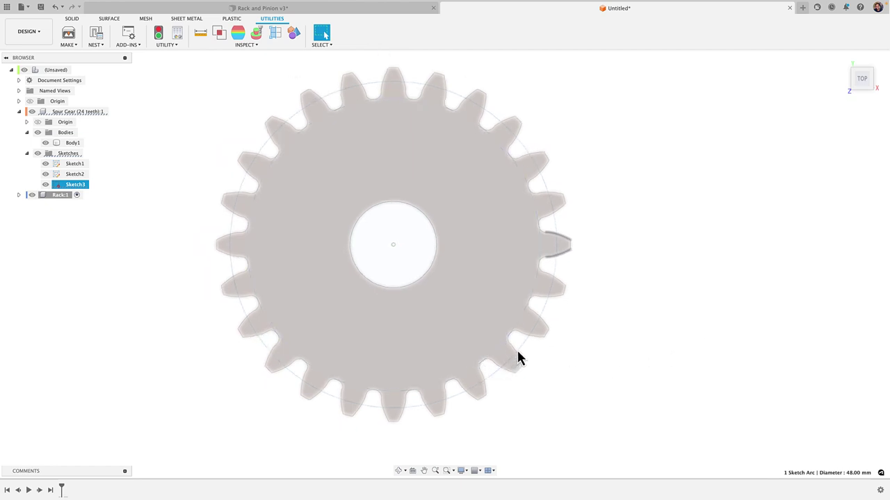
scroll(537, 360, up, 2)
scroll(539, 359, down, 3)
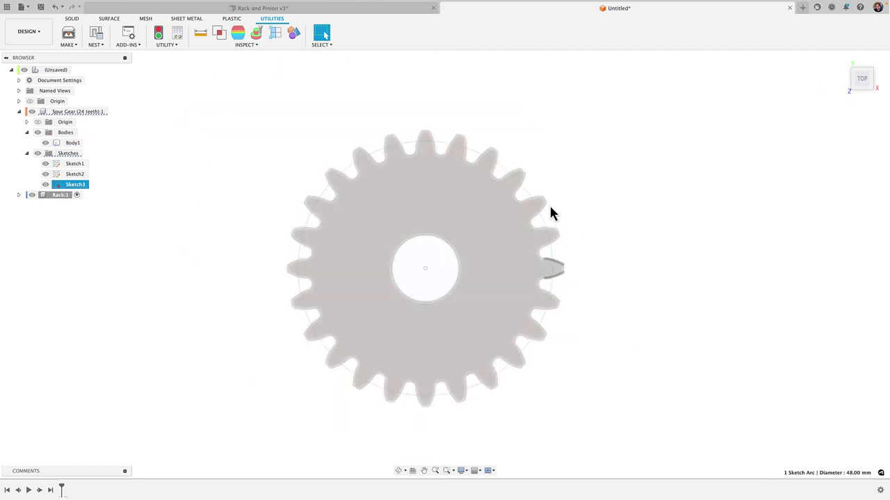
middle_drag(577, 214, 473, 187)
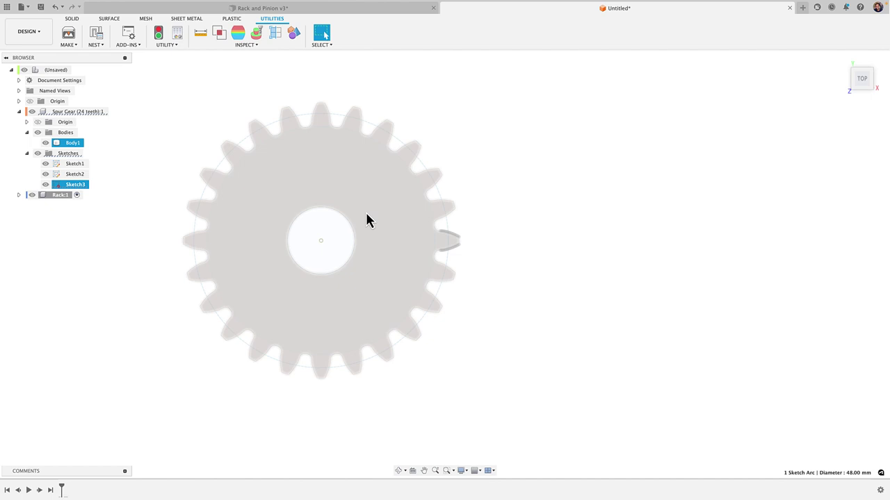
Start Move/Copy on the gear body as a translation with Create Copy enabled
right_click(537, 149)
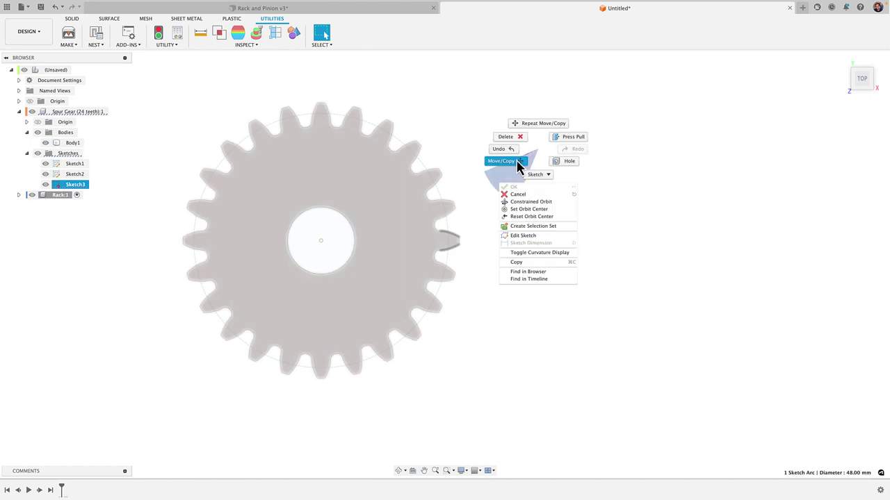
click(517, 163)
click(556, 113)
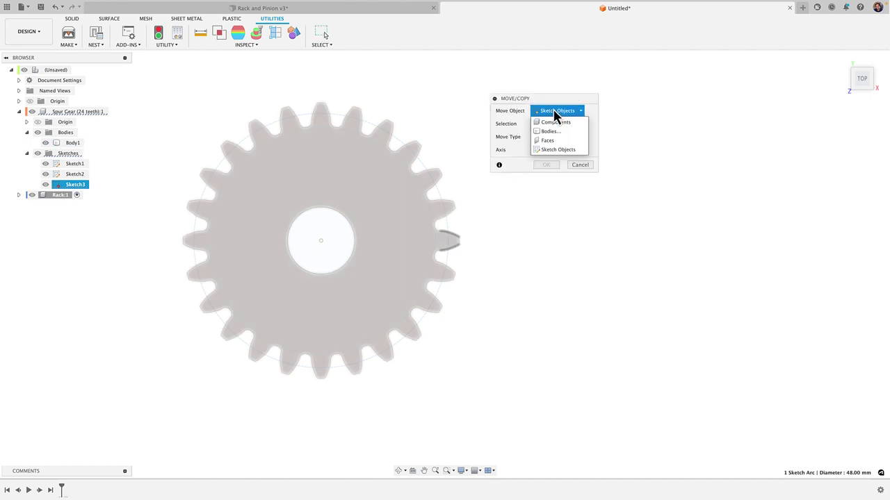
click(550, 131)
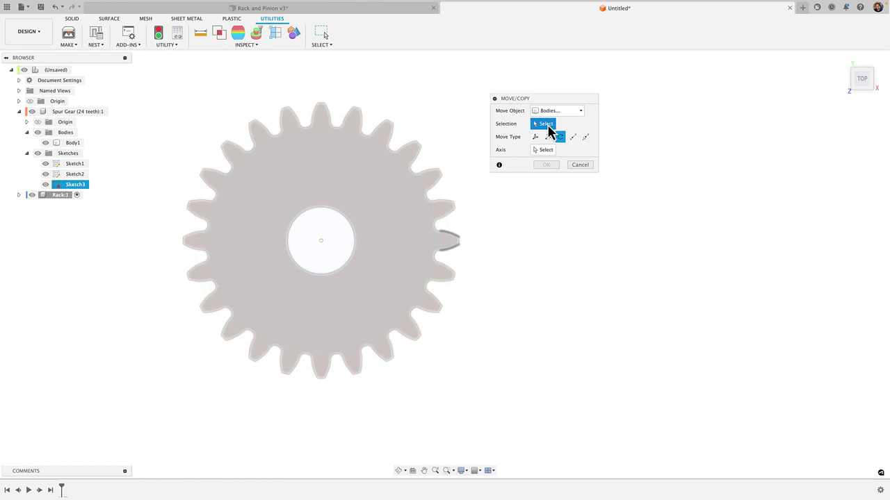
click(383, 189)
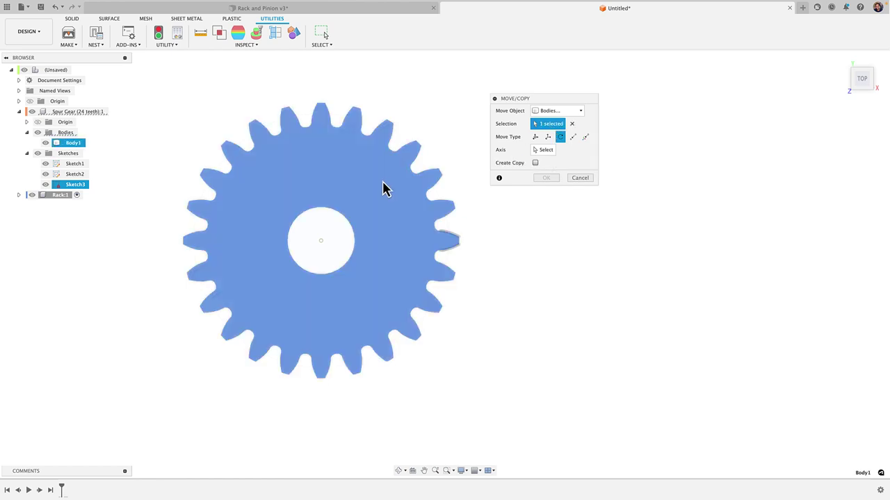
click(547, 137)
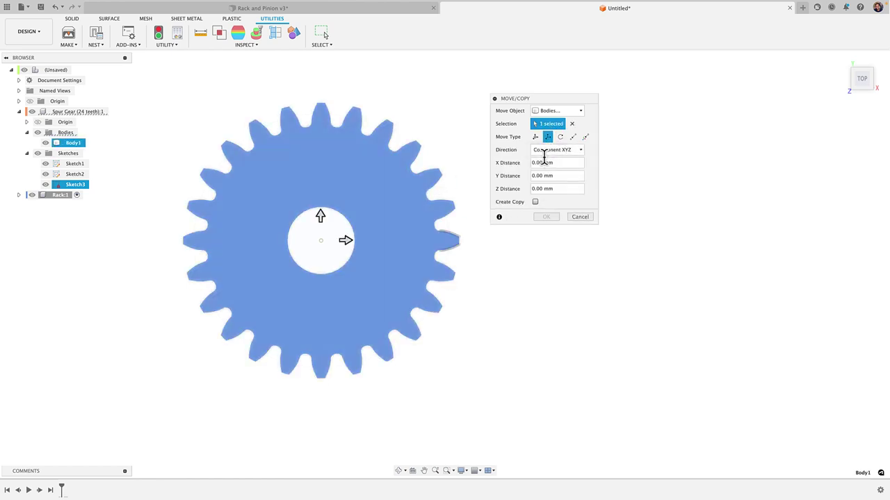
click(535, 201)
Offset the gear copy -48 mm along Y below the original
drag(319, 216, 327, 351)
scroll(327, 351, up, 3)
scroll(347, 240, down, 2)
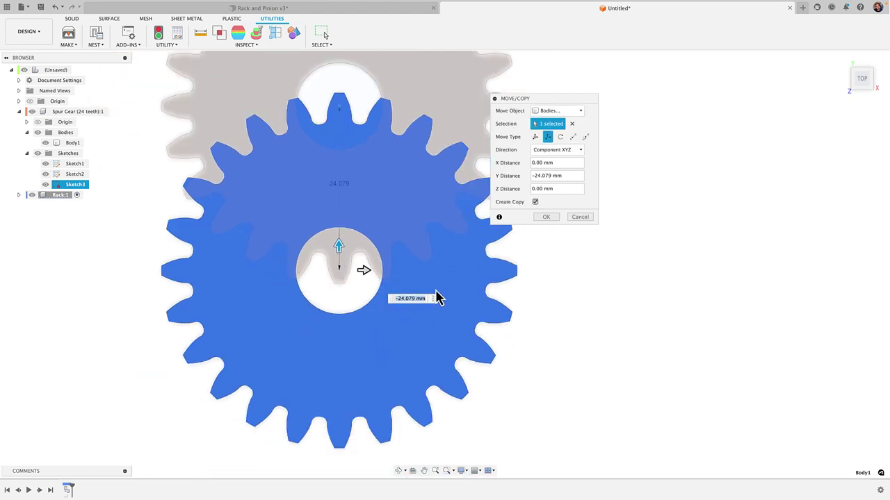
click(412, 298)
text(-48)
key(Return)
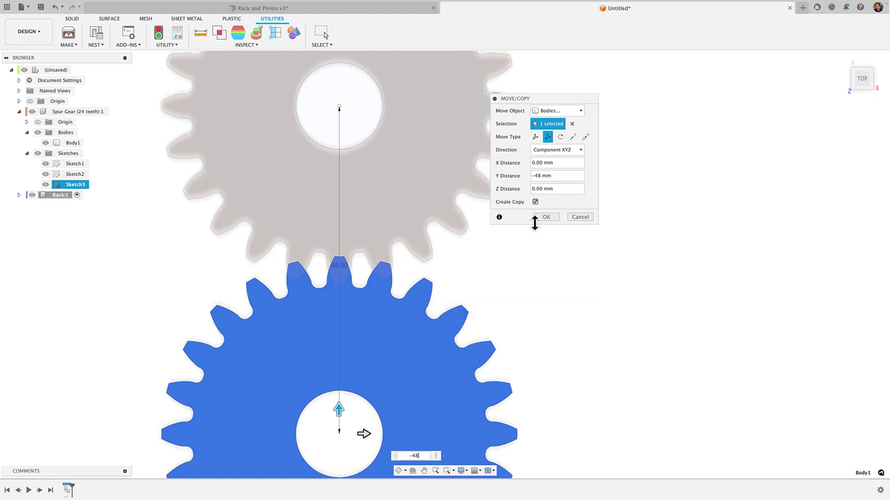
Confirm the gear copy and make Spur Gear (24 teeth):1 the active component
click(546, 217)
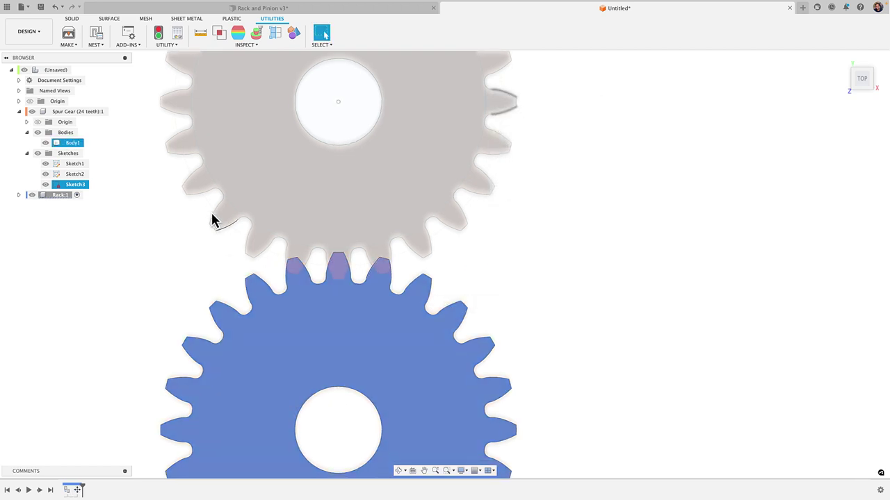
click(96, 111)
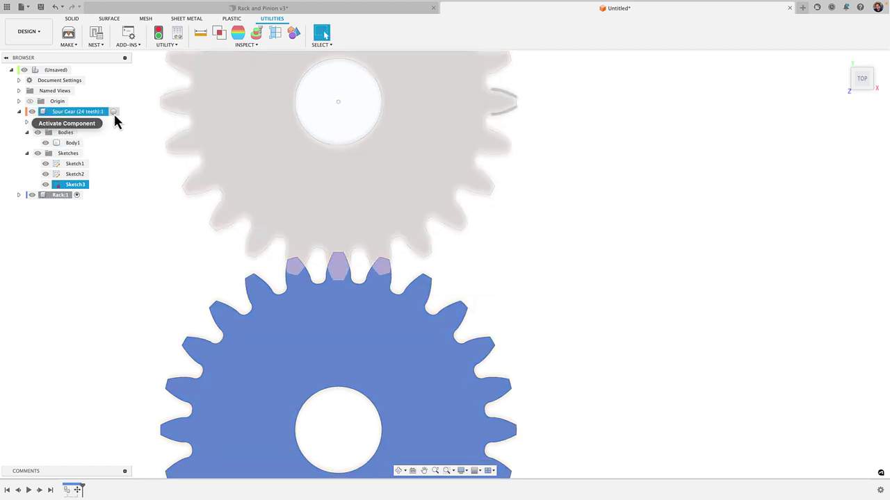
click(115, 111)
Zoom in on where the two gears' teeth meet and inspect the overlap
middle_drag(123, 137, 312, 265)
scroll(373, 354, up, 4)
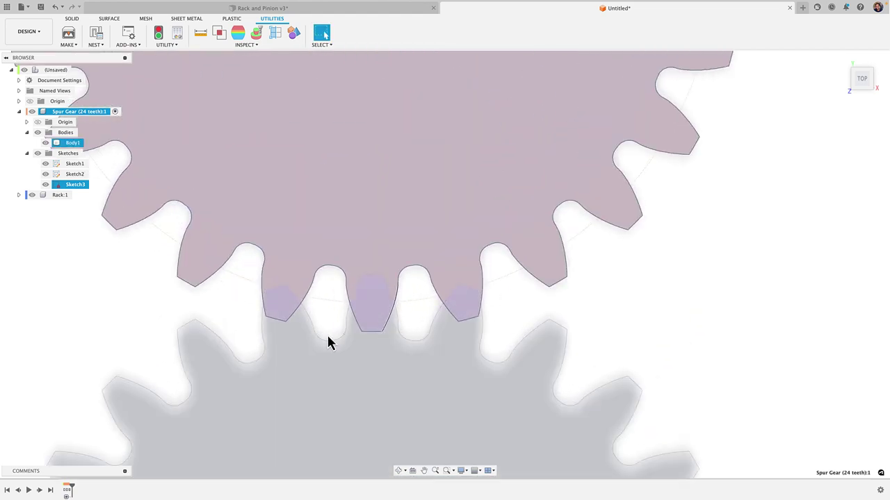
click(364, 398)
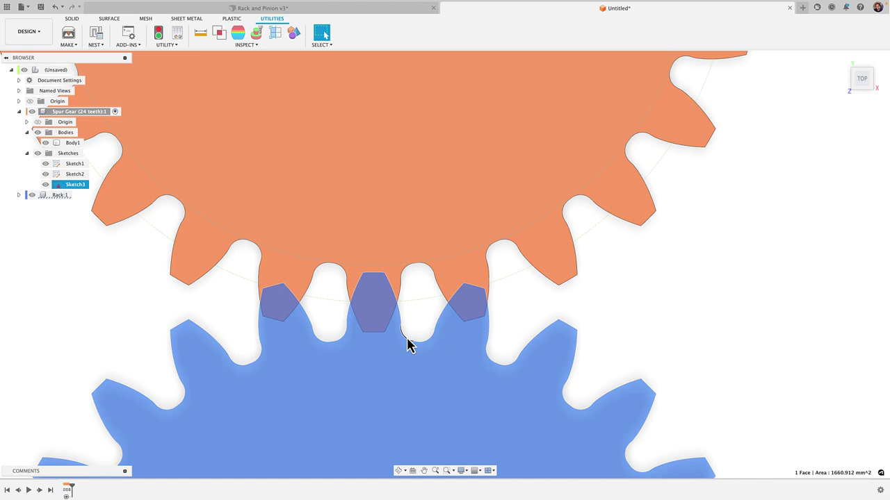
scroll(708, 282, down, 3)
middle_drag(708, 290, 522, 337)
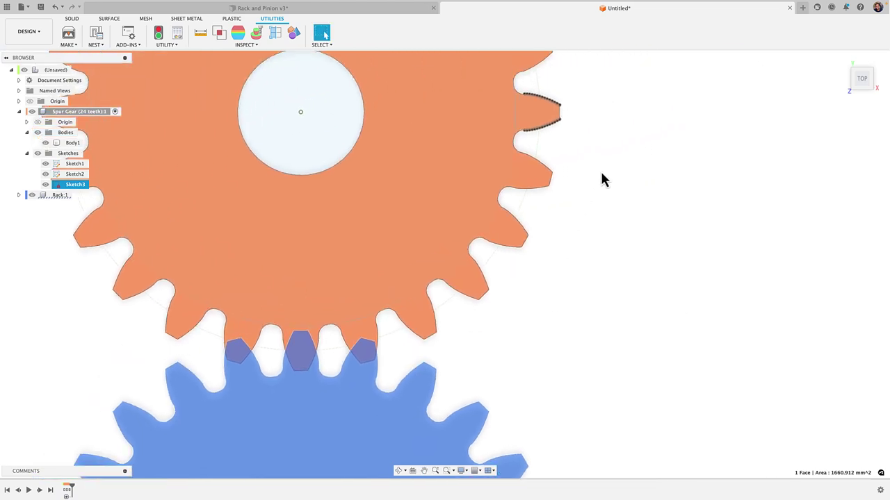
scroll(602, 179, down, 5)
right_click(500, 193)
Use Move (M) to rotate the upper gear body 7.8° about its hub circle axis
key(Escape)
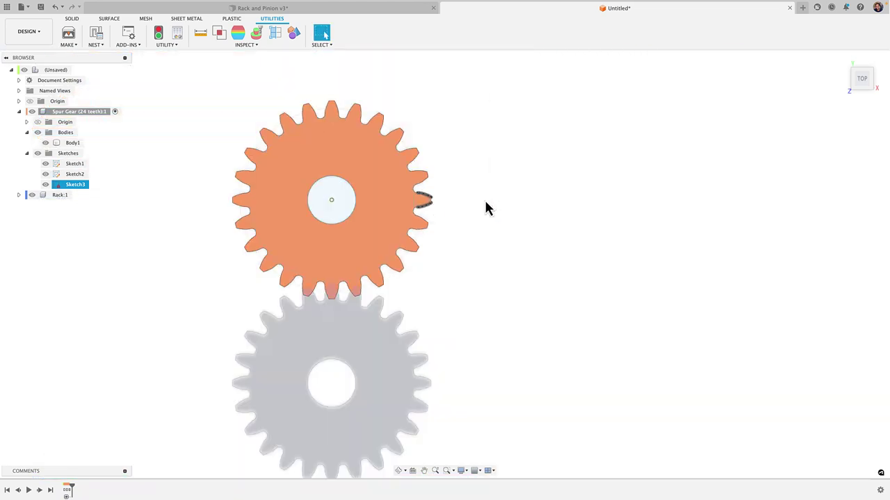
key(m)
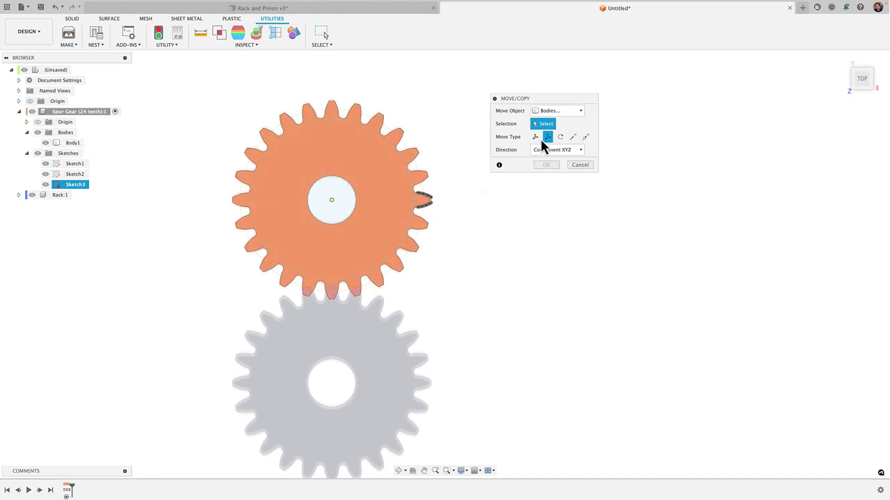
click(406, 197)
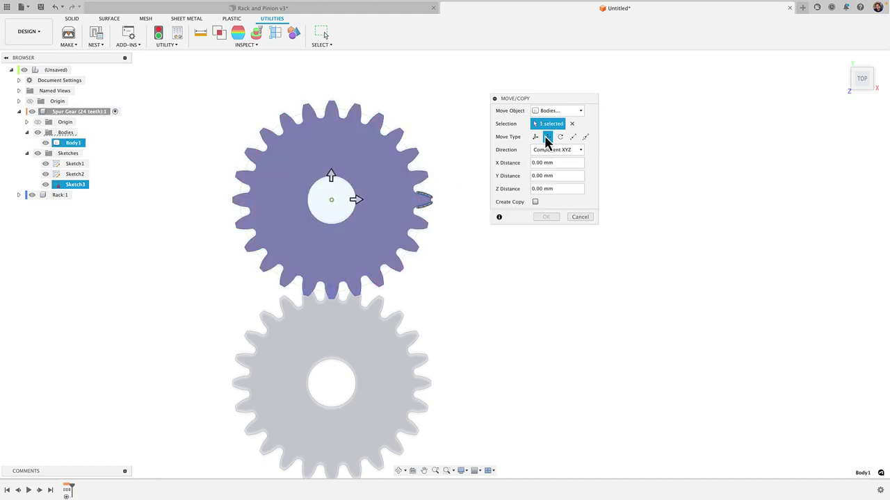
click(563, 139)
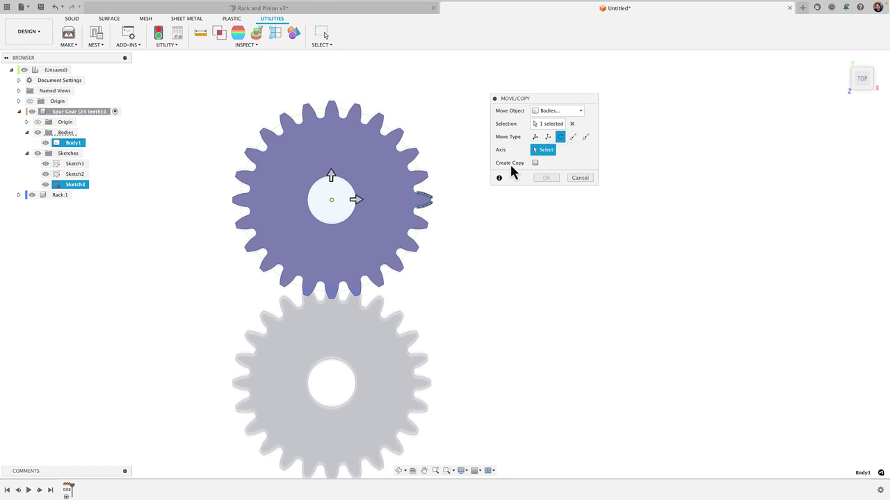
click(351, 223)
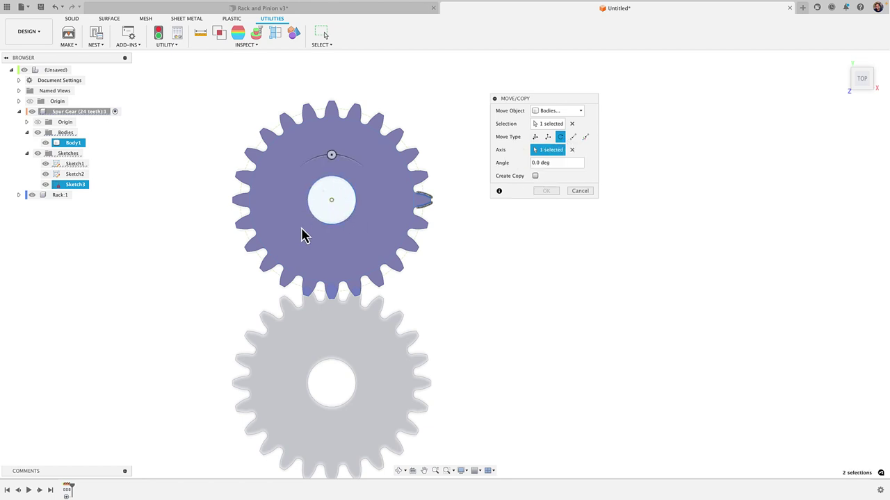
scroll(314, 214, up, 2)
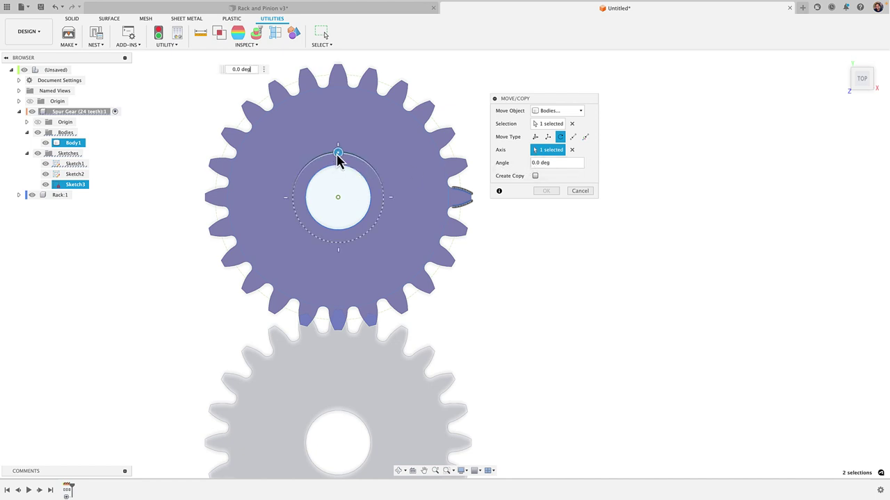
drag(335, 158, 327, 264)
scroll(329, 265, down, 3)
scroll(328, 265, up, 5)
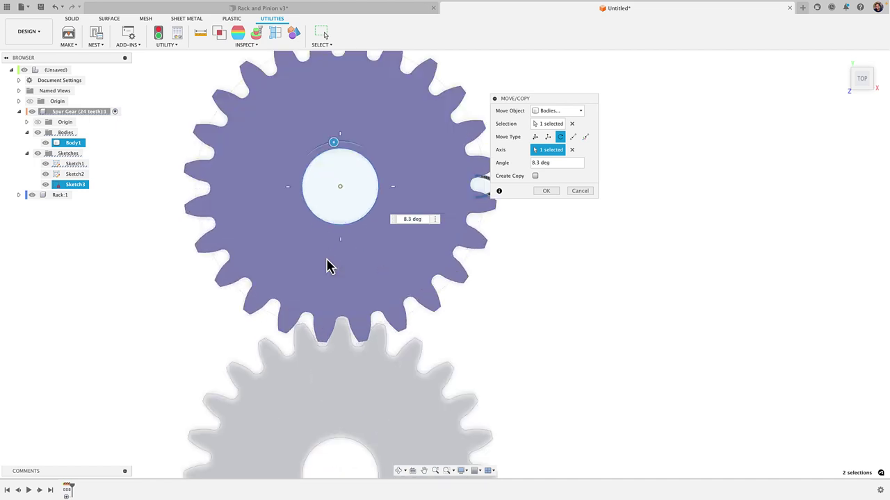
drag(338, 127, 338, 129)
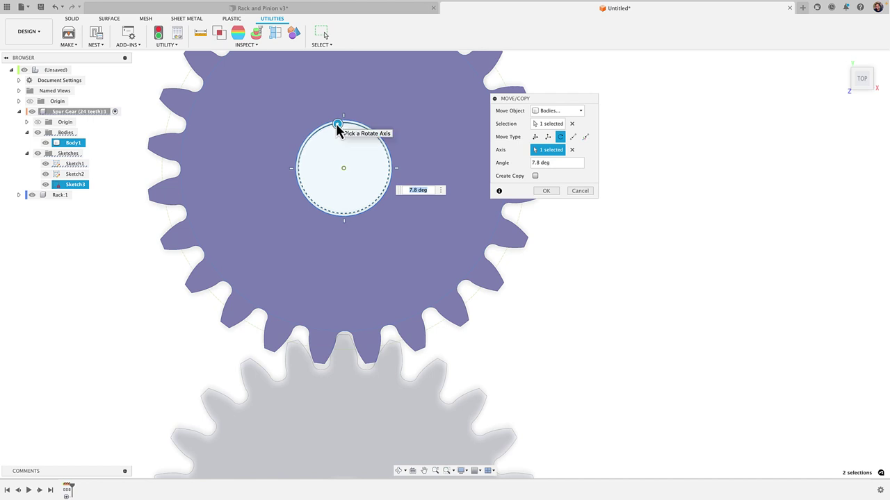
key(Return)
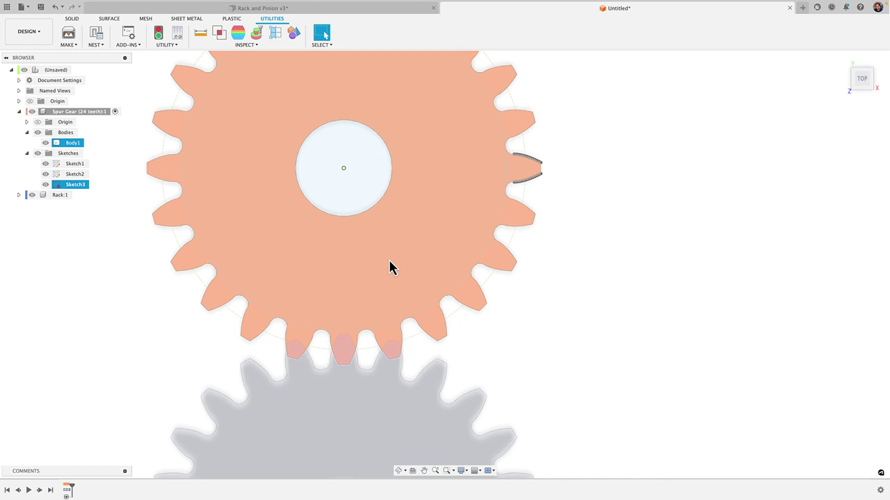
Create a new sketch on the upper gear's face
key(Escape)
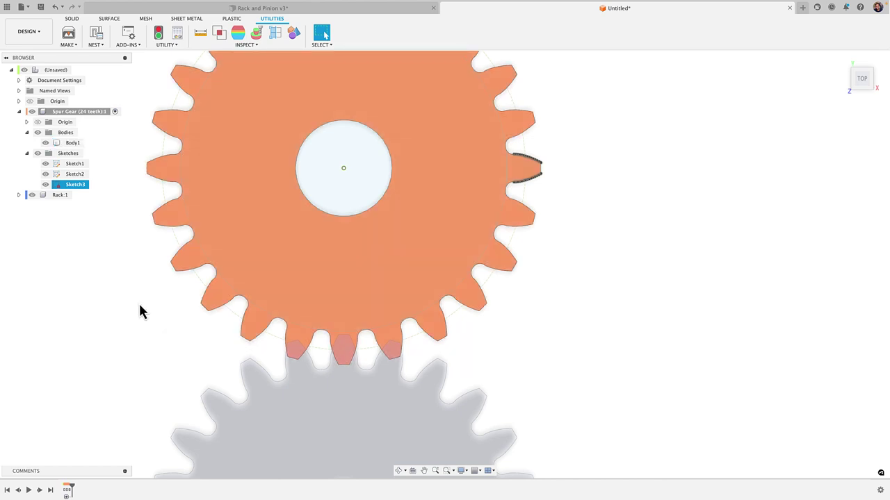
click(73, 19)
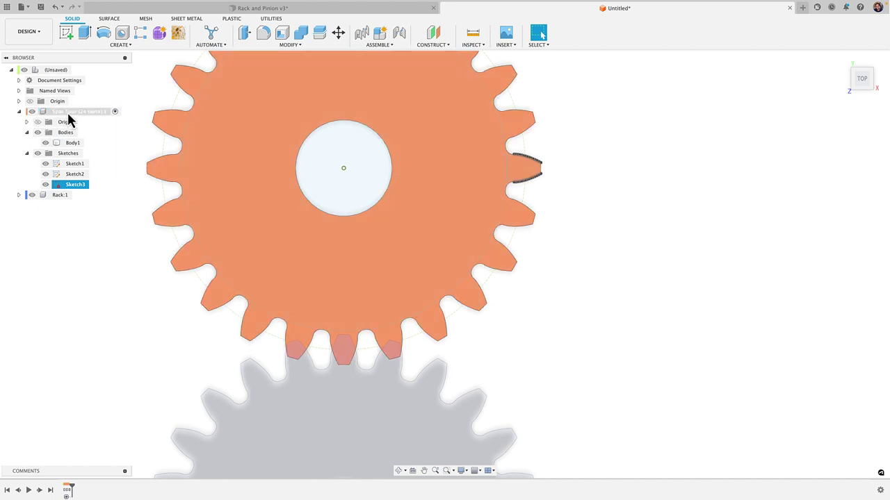
click(67, 32)
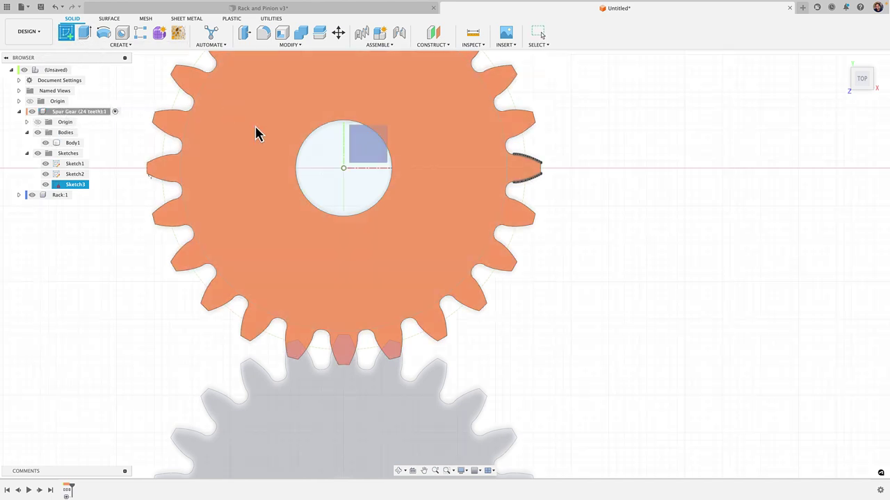
click(257, 139)
click(473, 296)
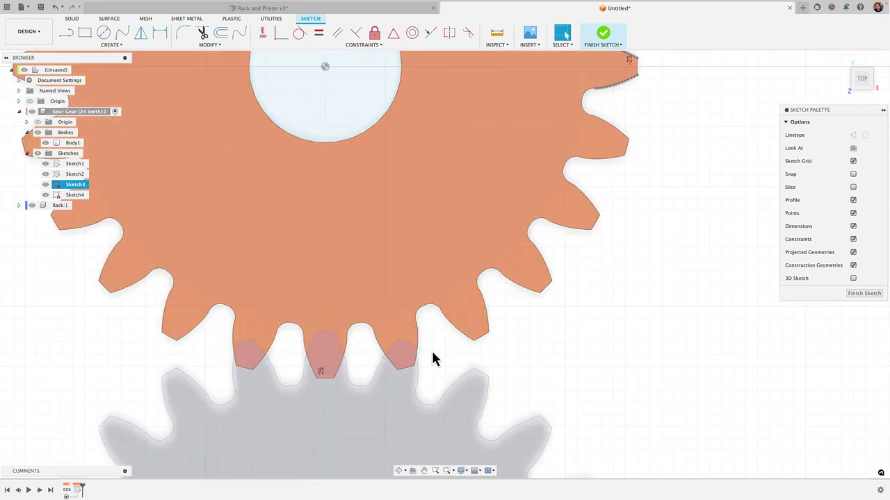
click(474, 340)
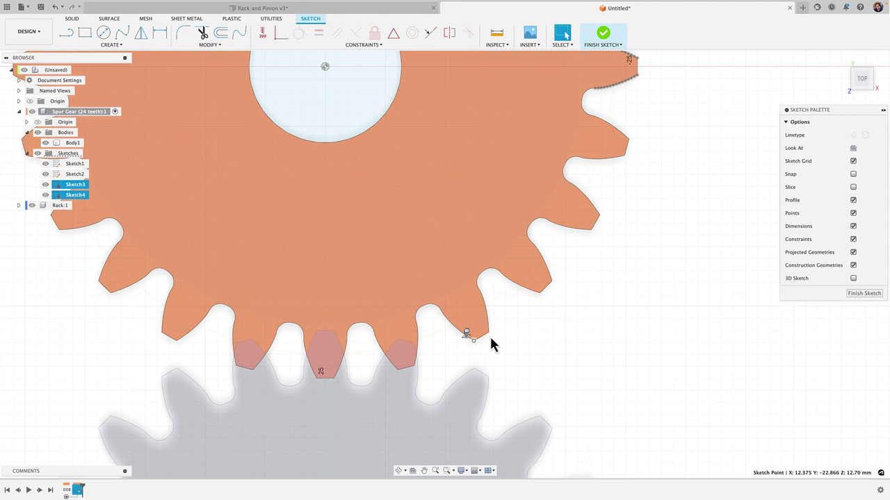
click(598, 294)
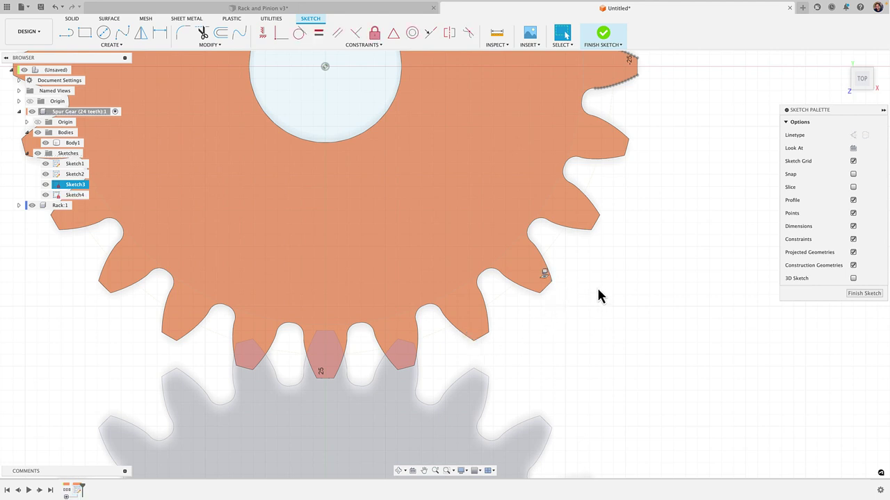
middle_drag(567, 318, 554, 325)
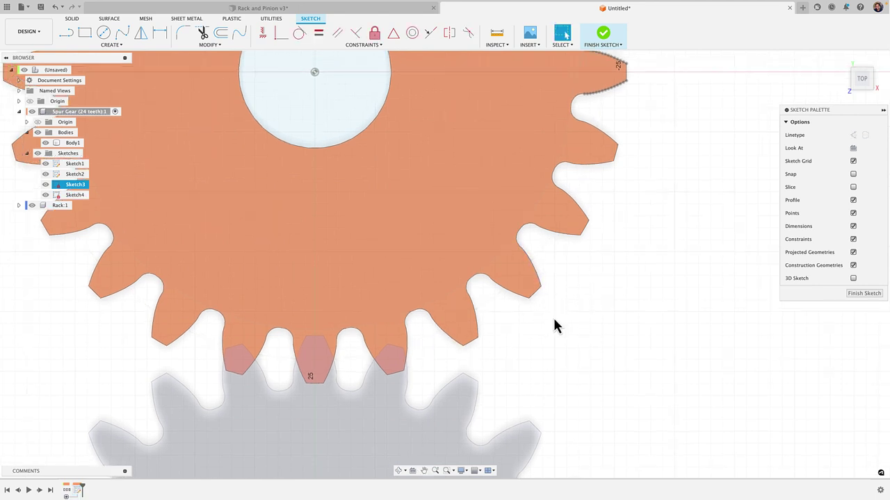
Project two neighbouring tooth-tip vertices of Body1 into the sketch, then view the whole gear
key(p)
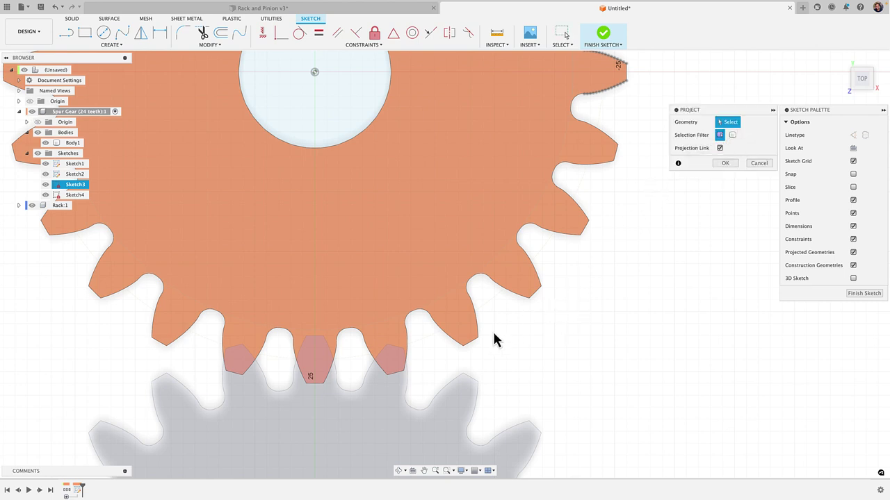
scroll(485, 348, up, 3)
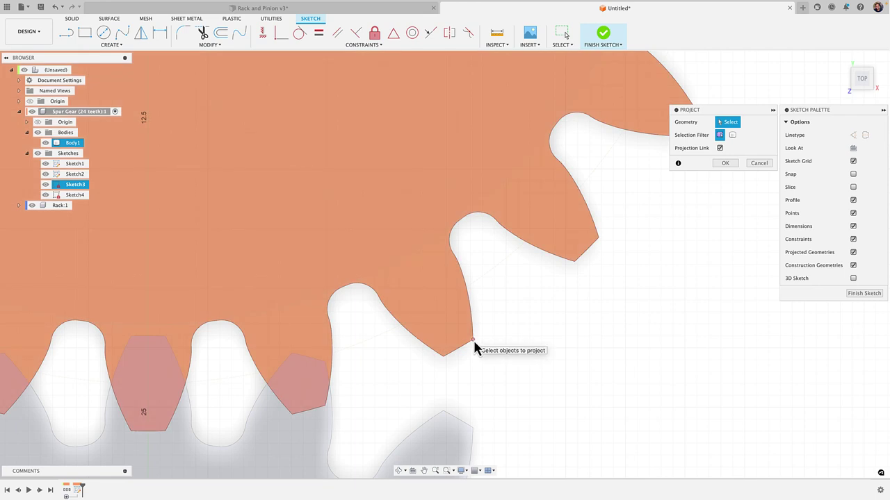
click(475, 342)
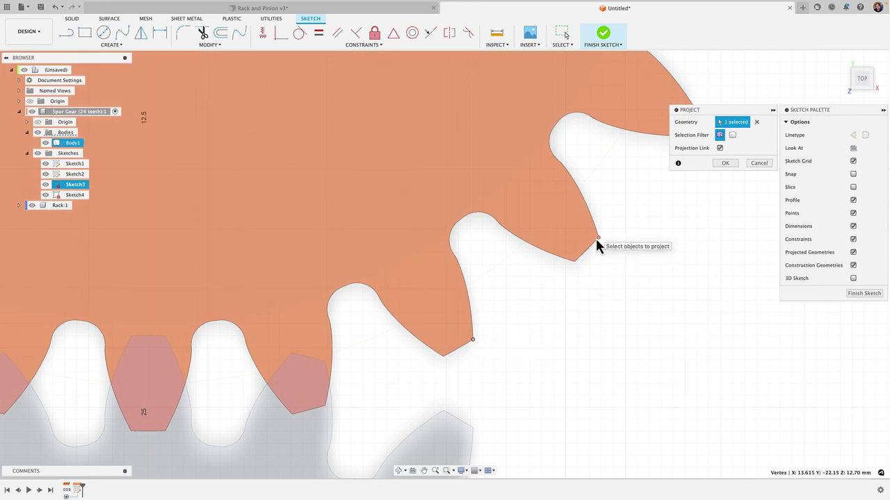
click(599, 240)
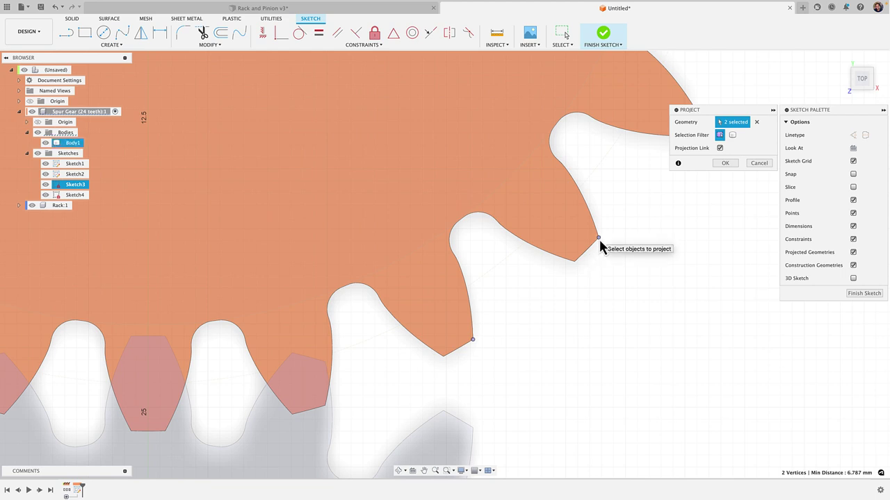
click(724, 163)
scroll(644, 242, down, 5)
middle_drag(644, 242, 624, 330)
Draw two lines from the gear centre to the two projected tooth tips
key(l)
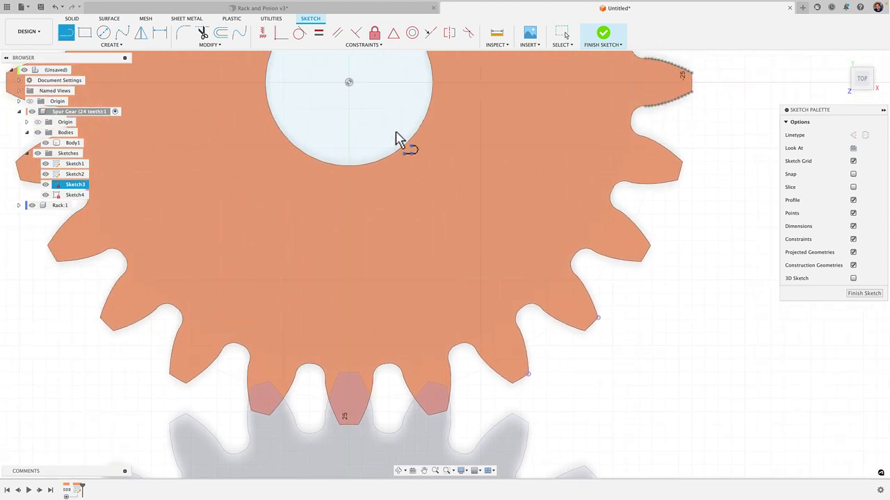
click(349, 82)
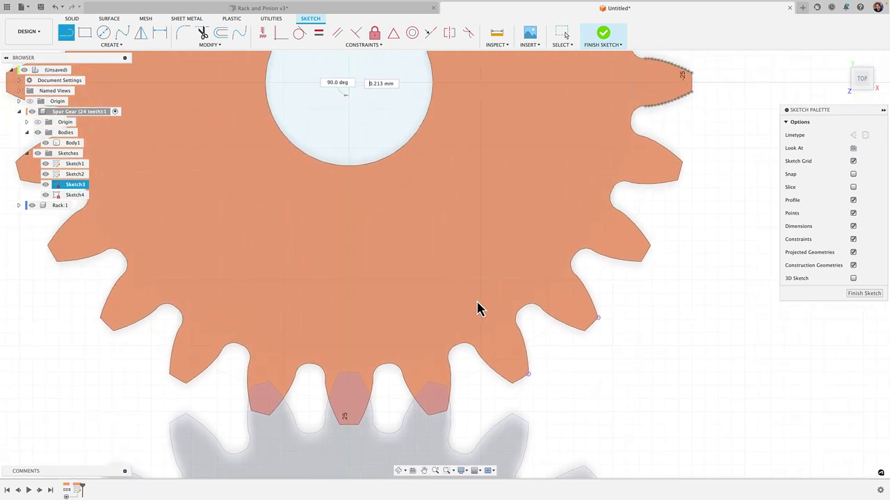
click(529, 374)
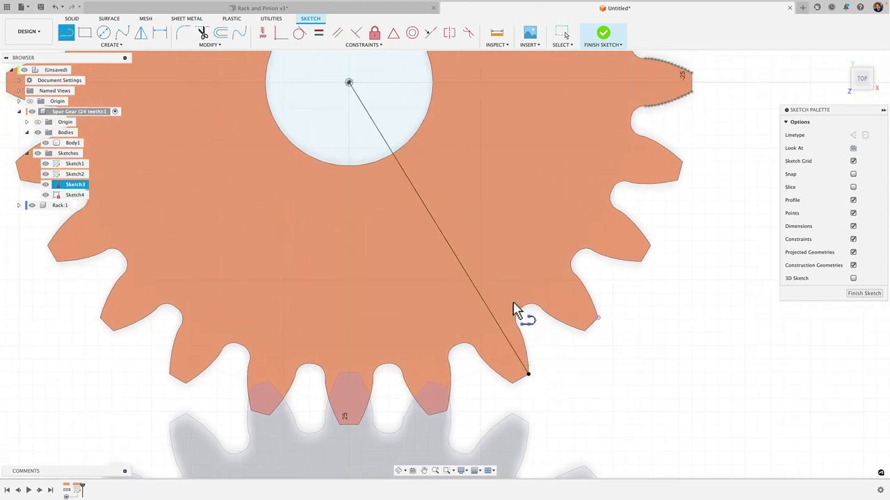
click(349, 82)
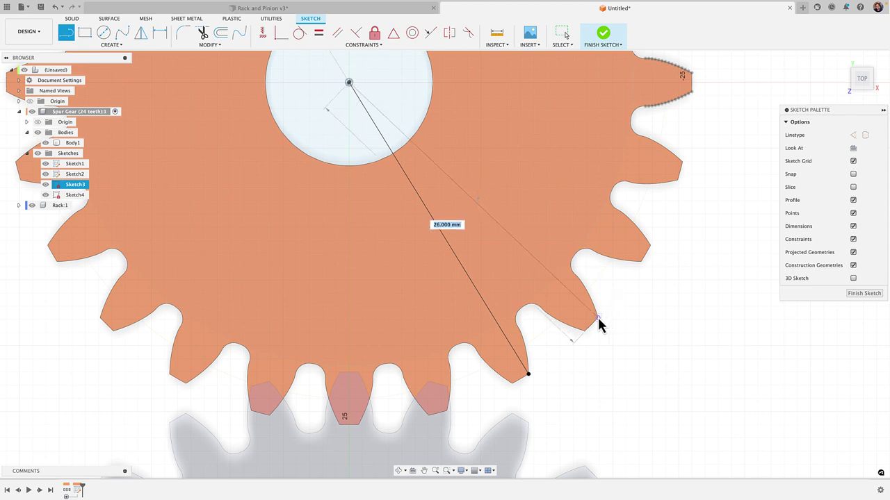
click(598, 318)
key(Escape)
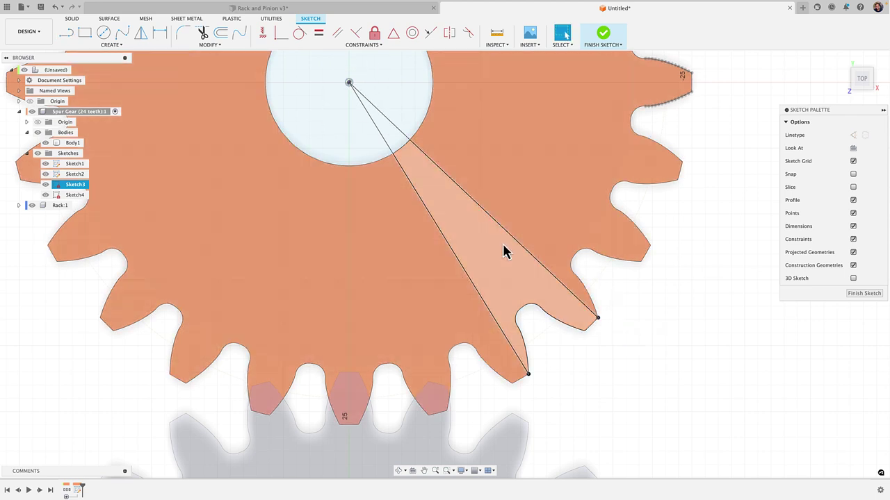
Add a driven 15.0° angle dimension between the two lines, with its label near the centre
key(d)
click(508, 235)
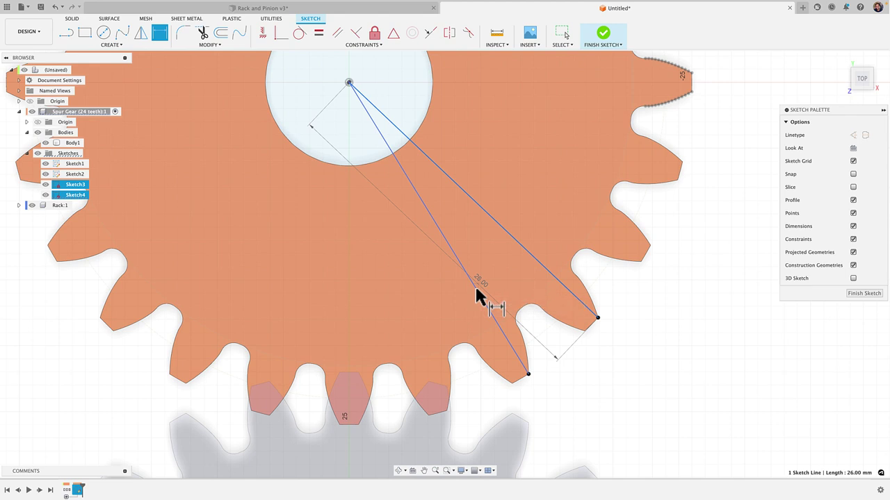
click(475, 285)
click(590, 375)
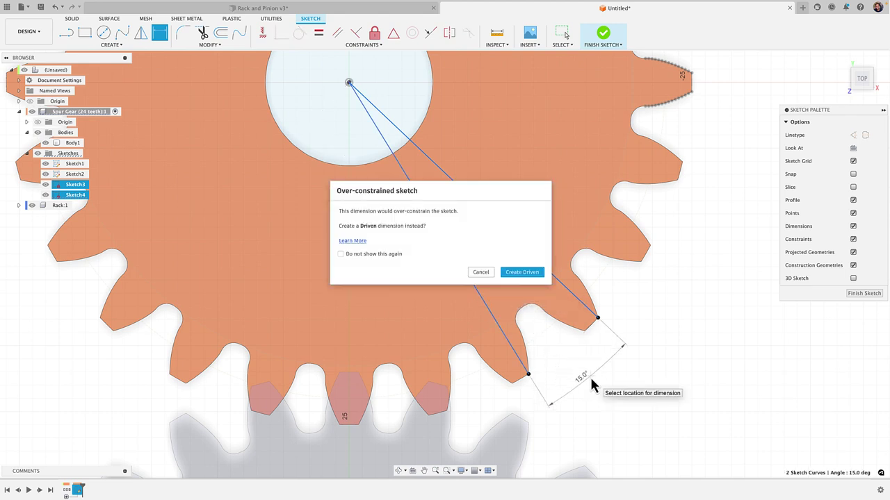
click(521, 272)
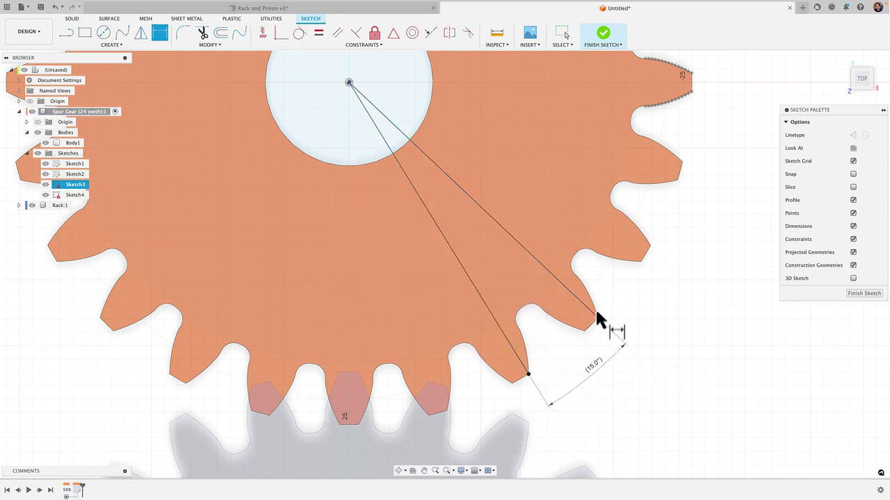
key(Escape)
click(608, 371)
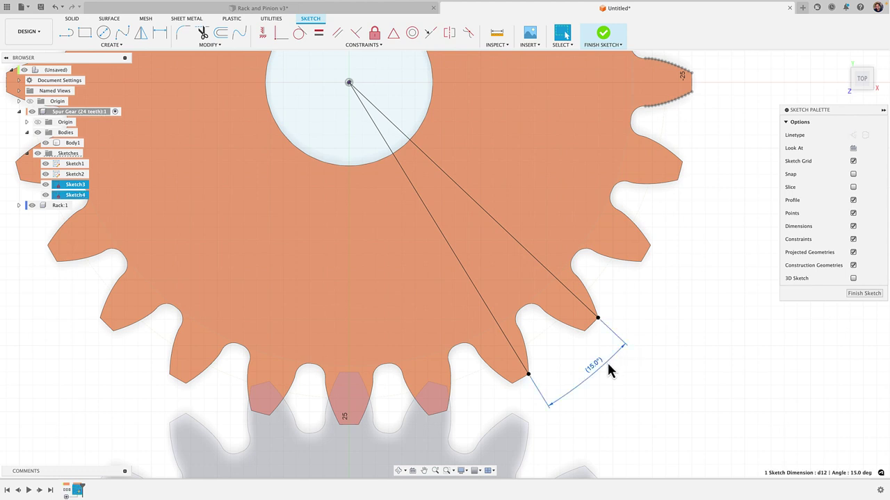
drag(608, 371, 536, 258)
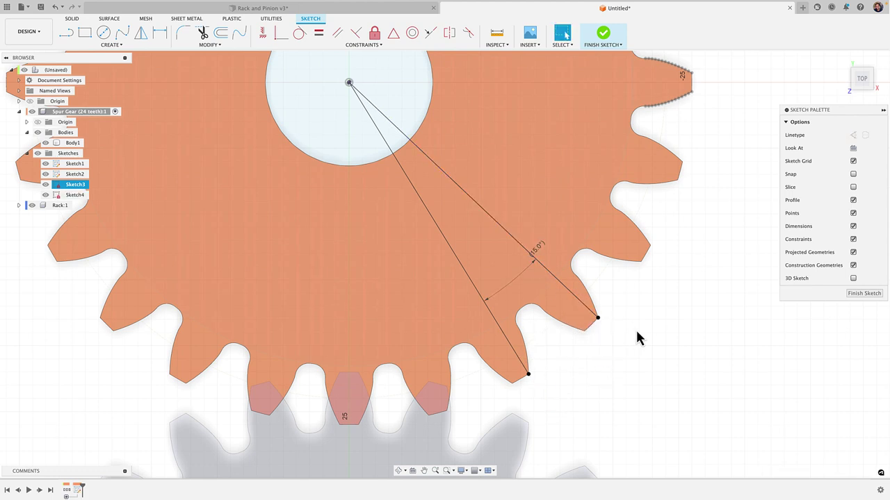
scroll(638, 338, down, 3)
middle_drag(640, 337, 521, 330)
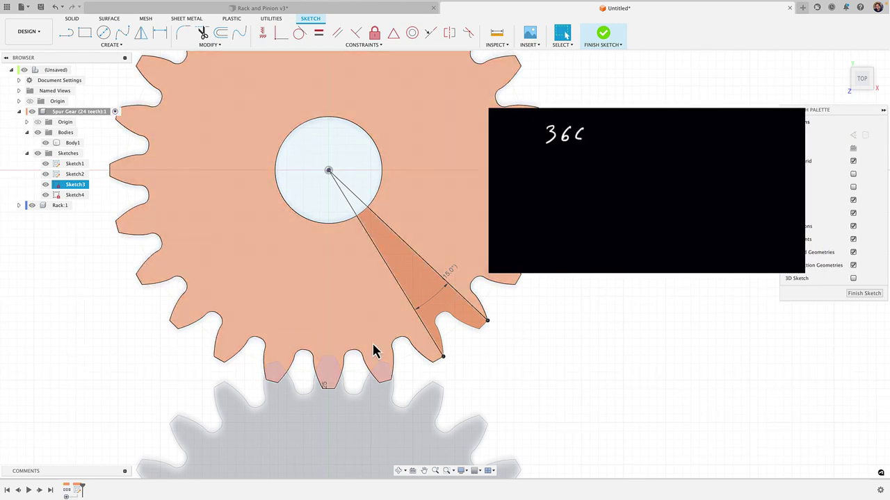
click(459, 335)
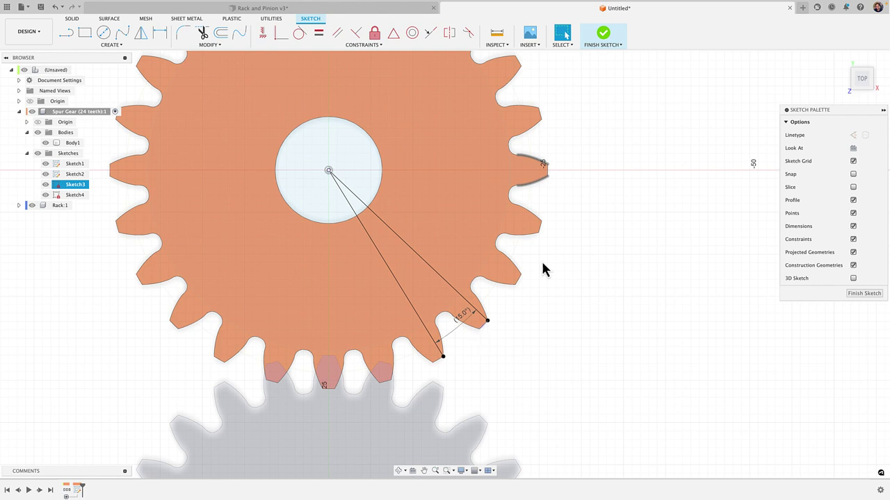
Finish the sketch and set up a Move rotation of the gear body about its bore-hole edge
click(603, 34)
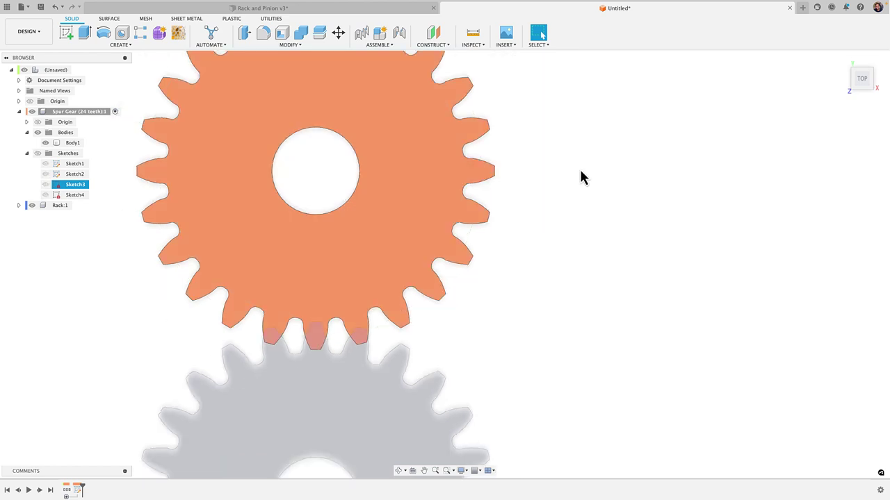
right_click(581, 176)
click(539, 180)
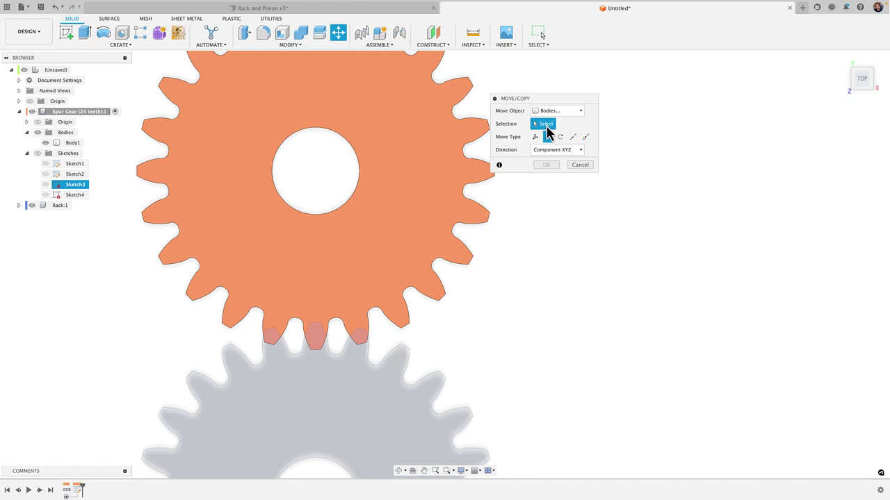
click(436, 147)
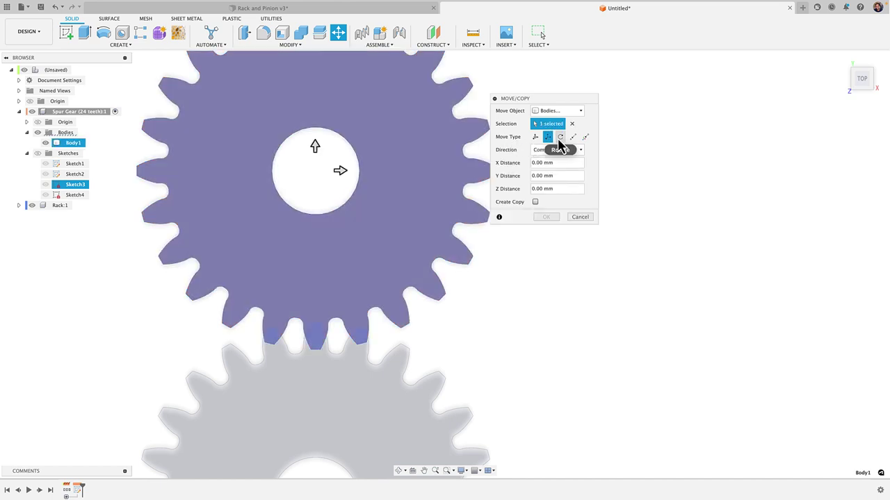
click(559, 142)
click(360, 175)
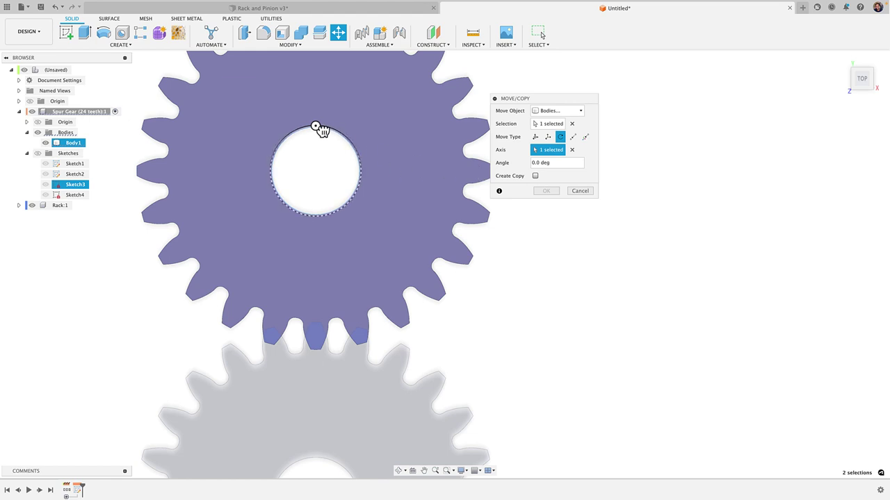
Enter a rotation angle of 7.5° for the gear and confirm
drag(321, 134, 316, 134)
text(15)
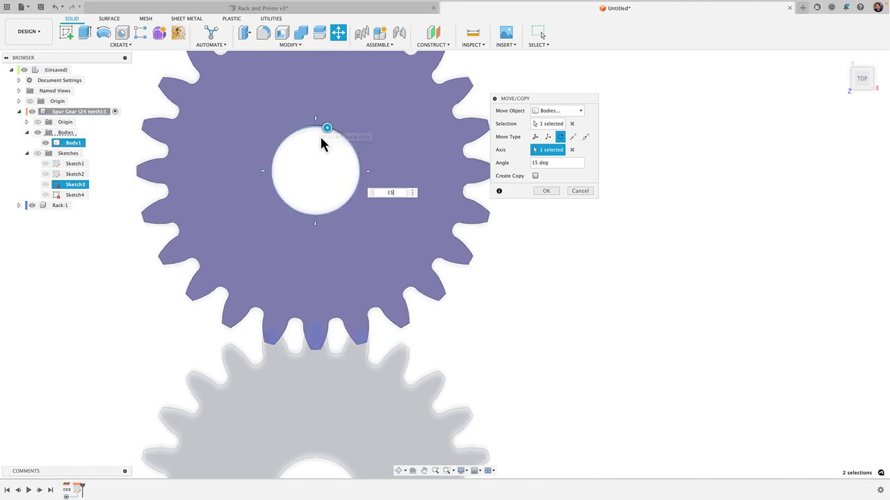
click(395, 191)
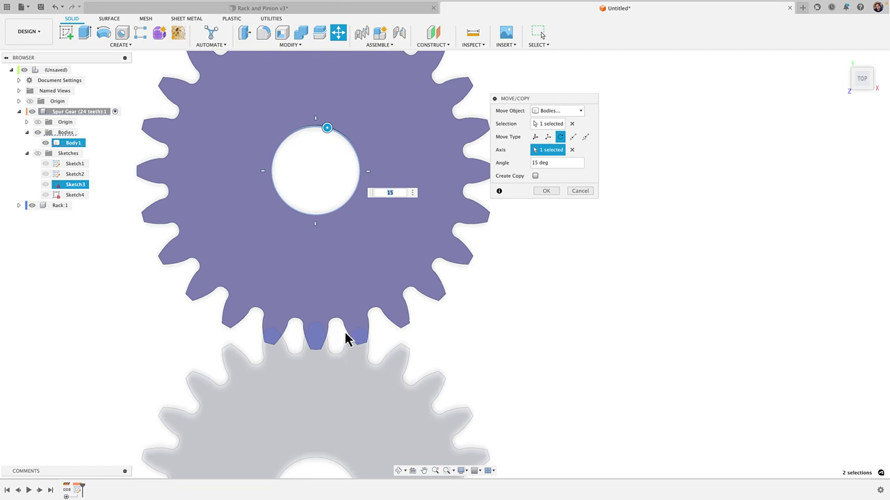
click(554, 162)
text(7.5)
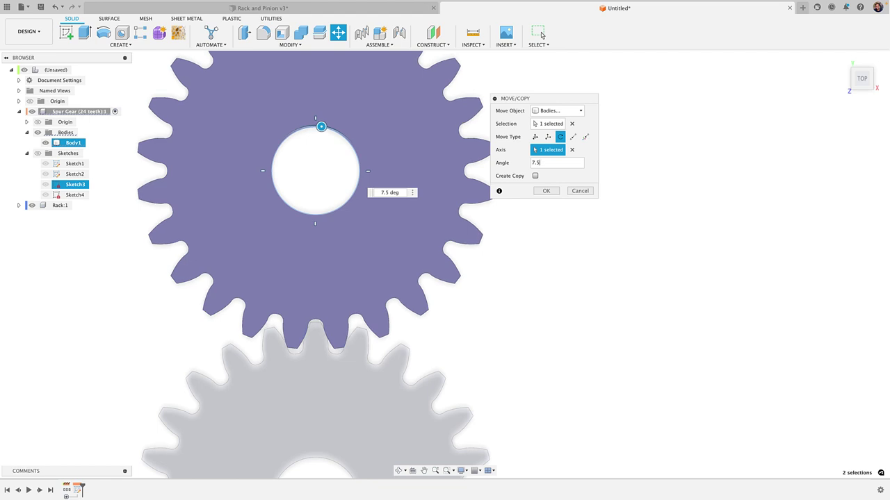
key(Return)
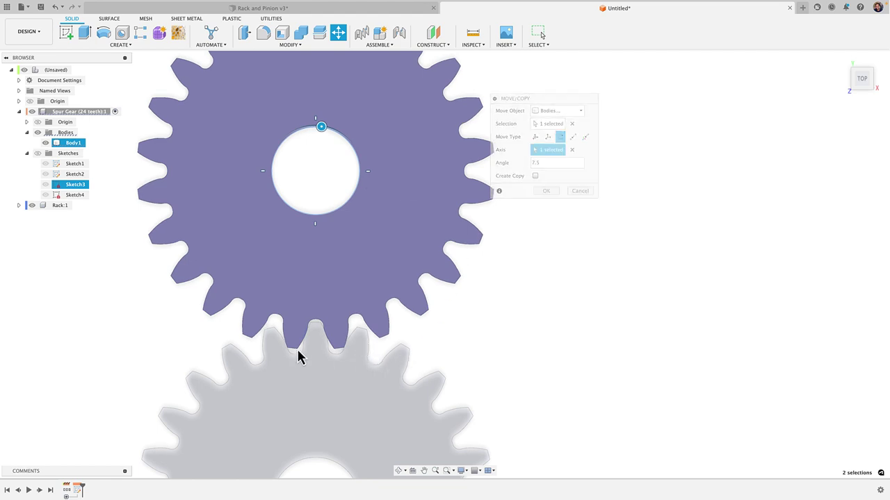
Select the rotated gear, then zoom and pan along the mesh point to inspect the teeth
scroll(368, 302, up, 5)
scroll(369, 303, up, 3)
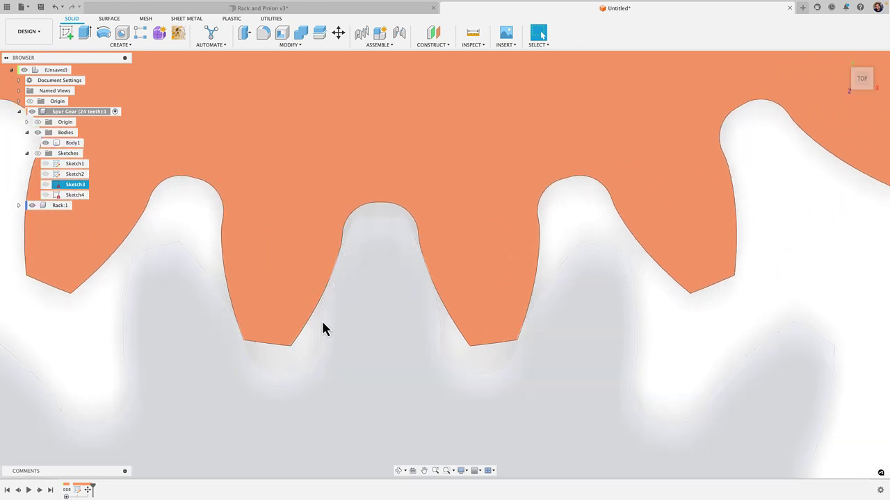
click(319, 314)
scroll(333, 278, down, 2)
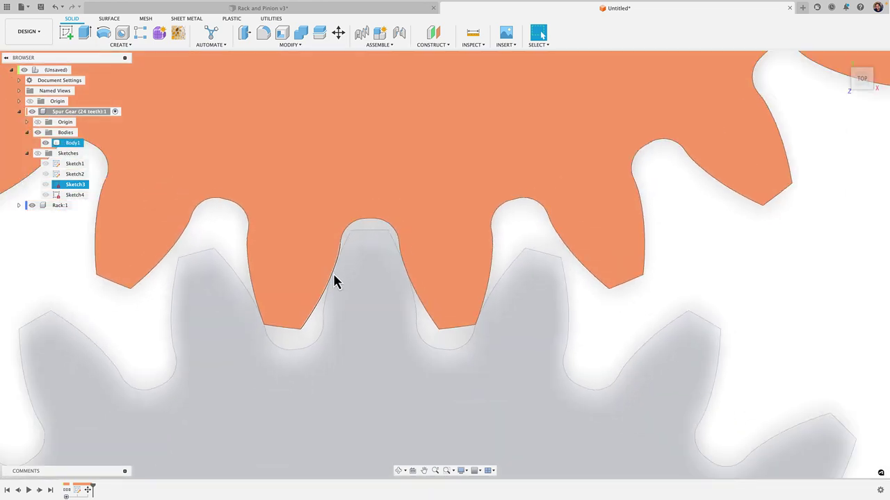
scroll(335, 280, down, 2)
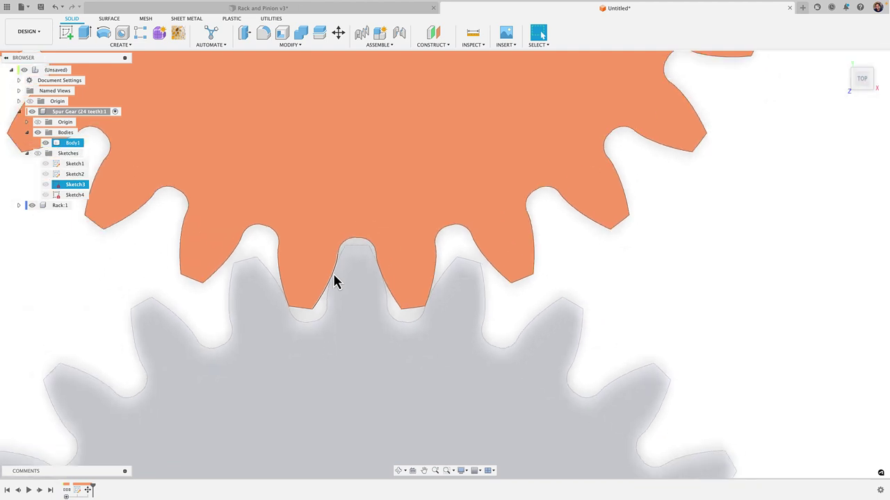
drag(334, 280, 461, 367)
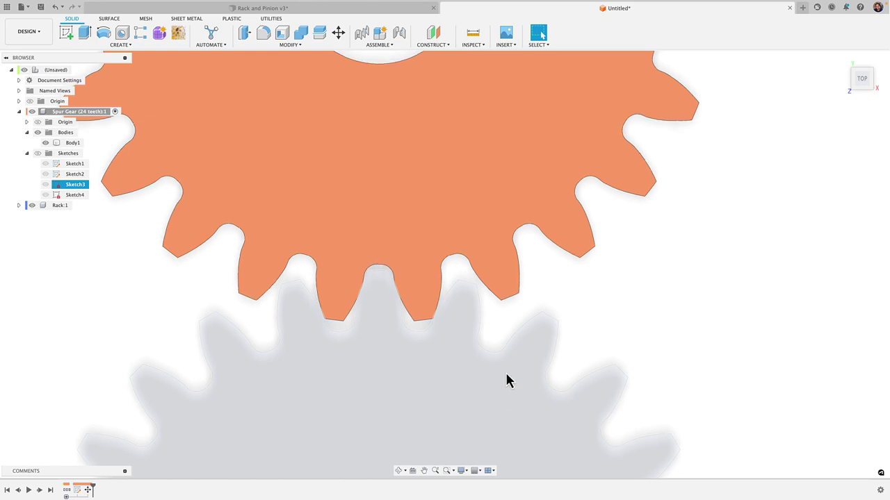
scroll(507, 377, down, 5)
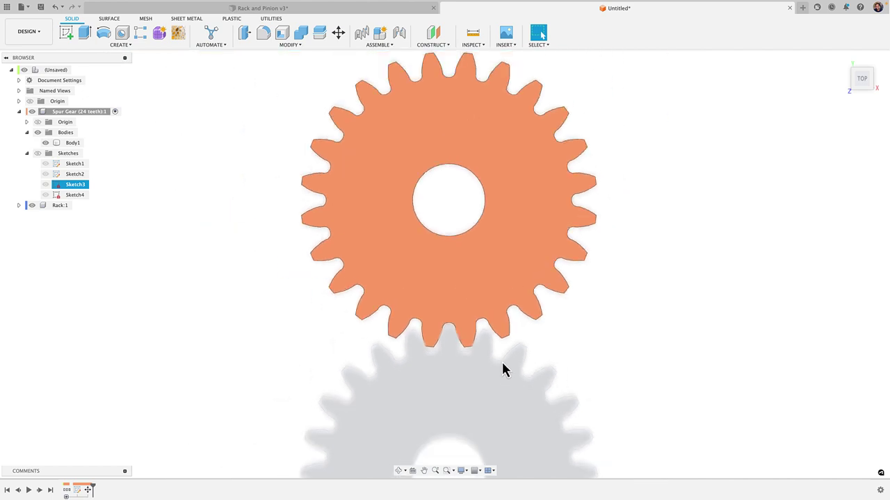
scroll(502, 356, up, 5)
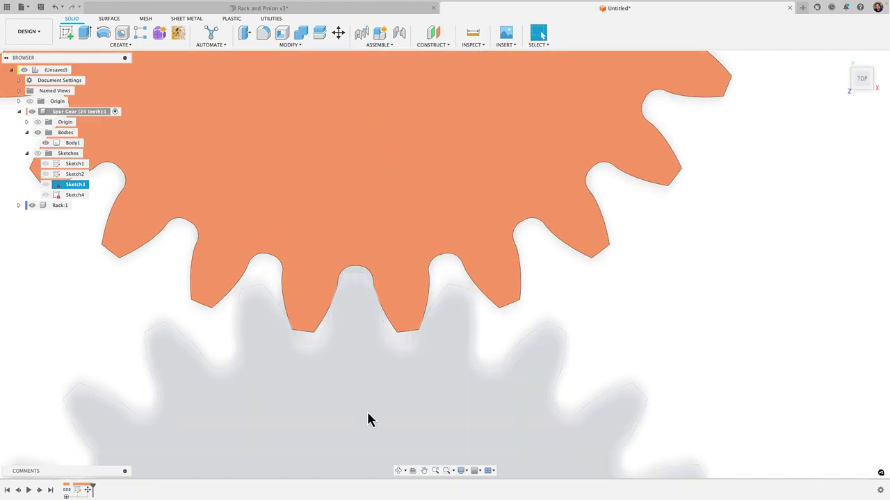
scroll(369, 419, up, 2)
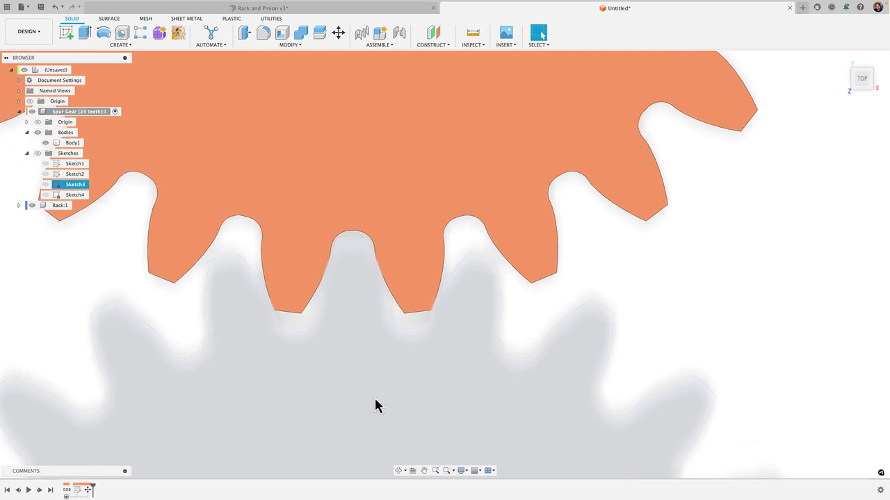
scroll(409, 379, down, 4)
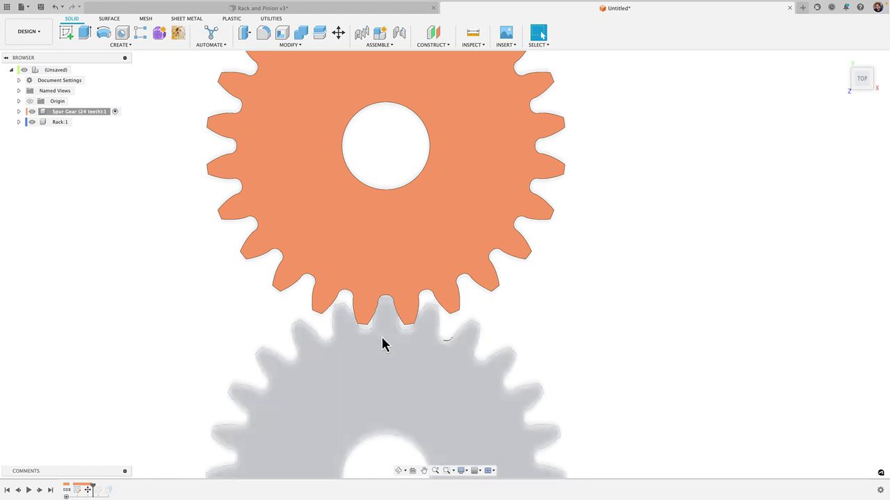
Activate the (Unsaved) root component in the Browser so both gears show in colour
scroll(385, 316, up, 3)
scroll(383, 318, up, 2)
middle_drag(383, 318, 383, 264)
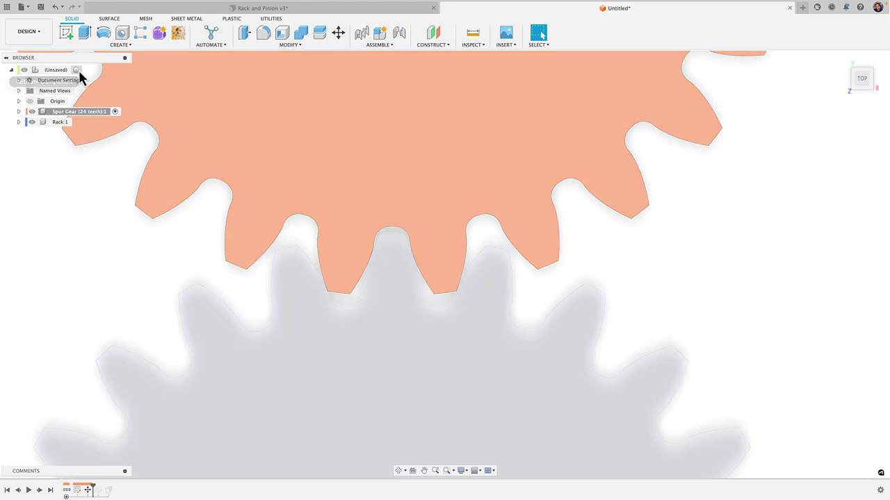
double_click(65, 70)
scroll(320, 292, down, 2)
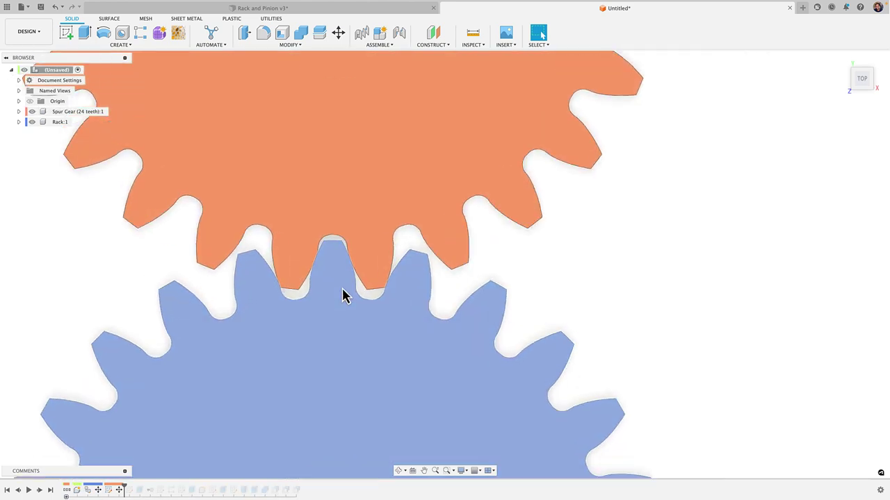
scroll(343, 296, up, 3)
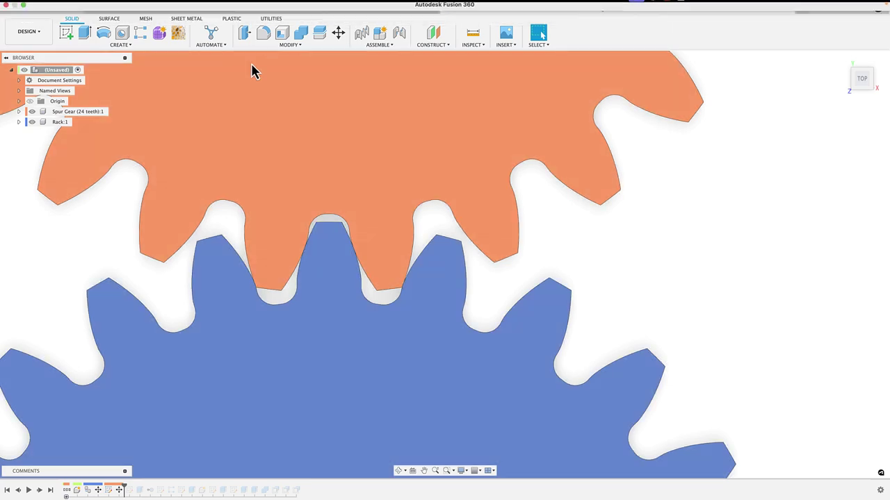
click(258, 9)
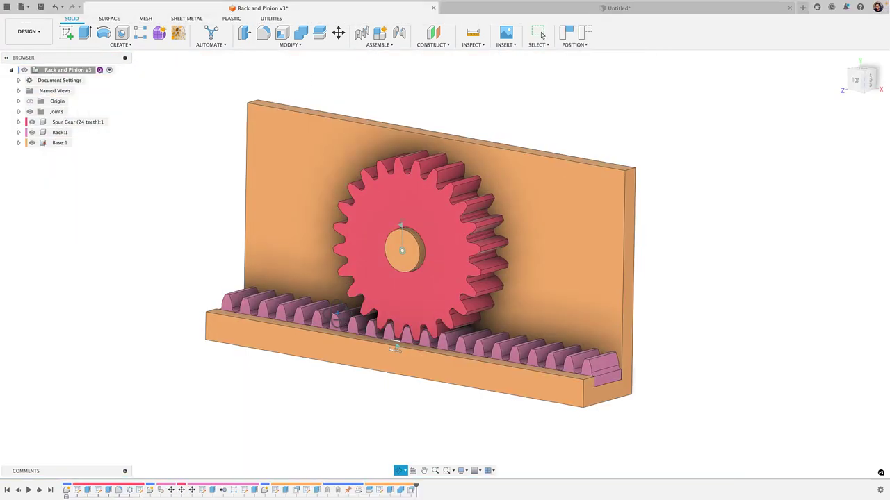
scroll(282, 320, up, 3)
click(311, 319)
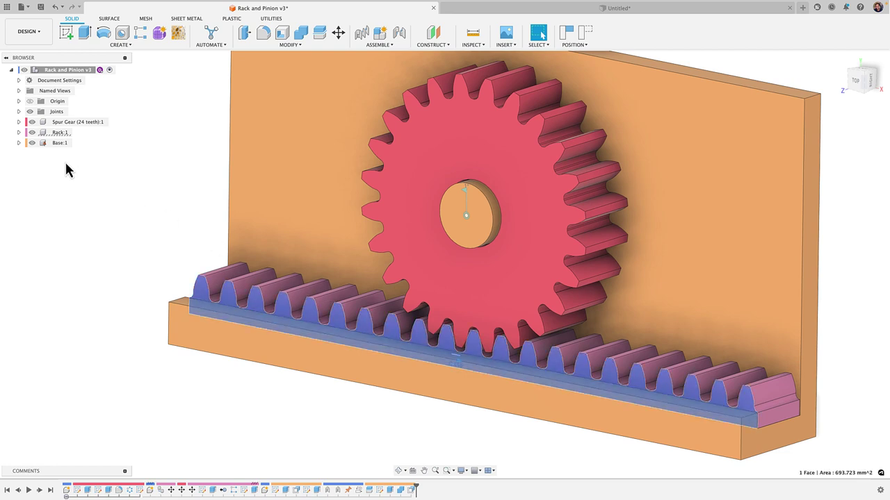
click(31, 143)
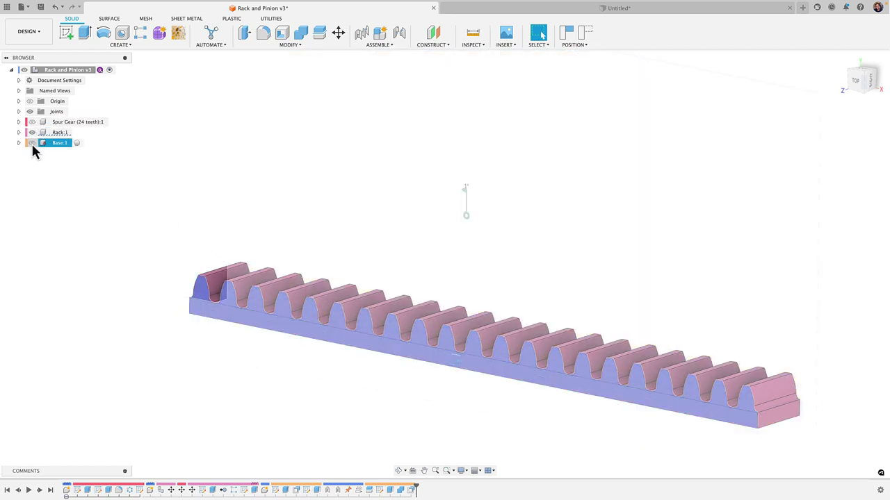
click(300, 363)
shift+middle_drag(300, 364, 529, 209)
click(532, 8)
scroll(502, 286, down, 10)
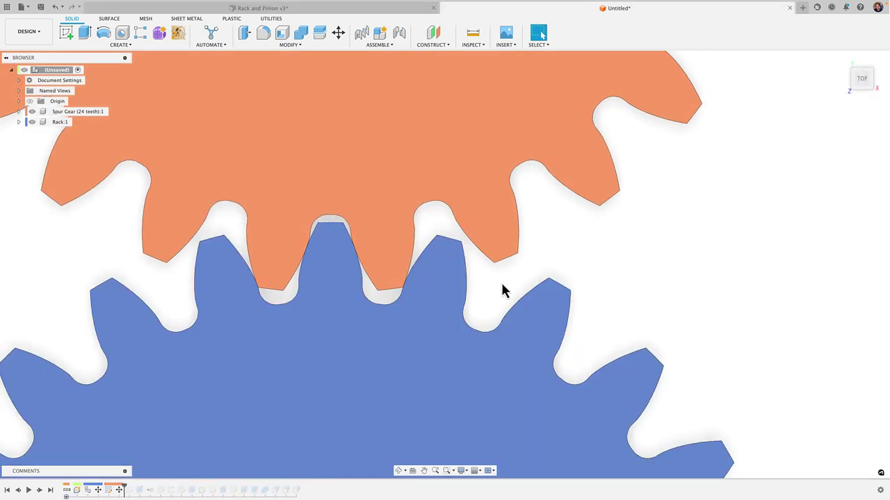
scroll(510, 285, down, 3)
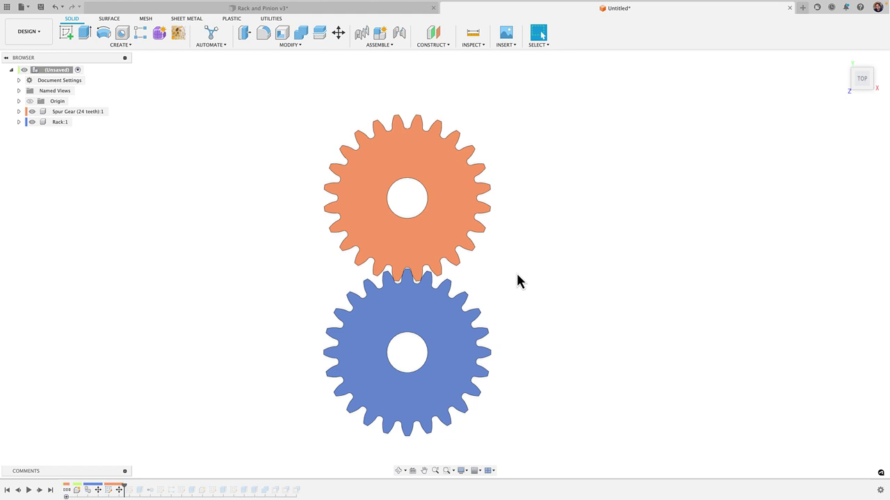
shift+scroll(518, 282, right, 5)
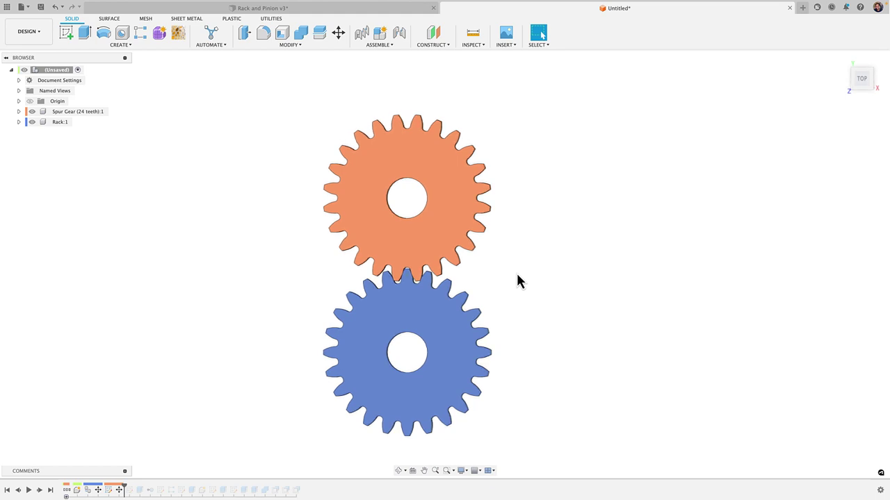
shift+scroll(518, 281, right, 3)
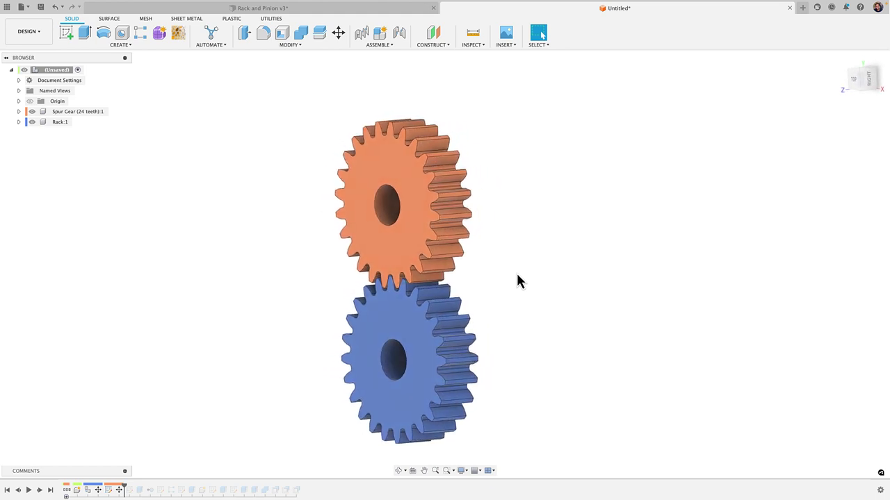
shift+scroll(518, 278, left, 4)
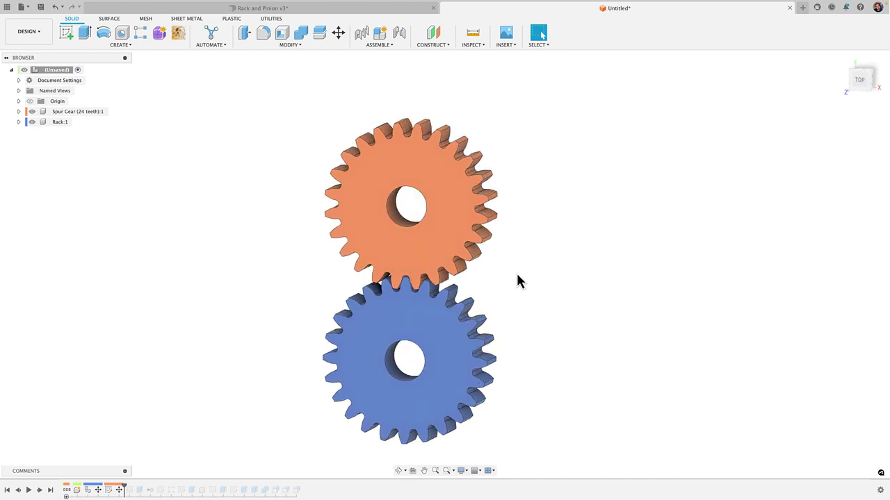
shift+scroll(517, 280, right, 6)
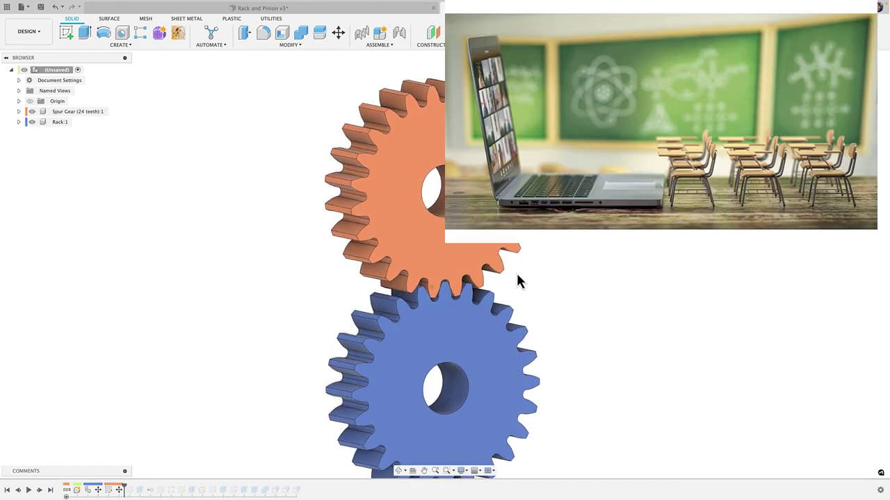
shift+scroll(518, 281, left, 6)
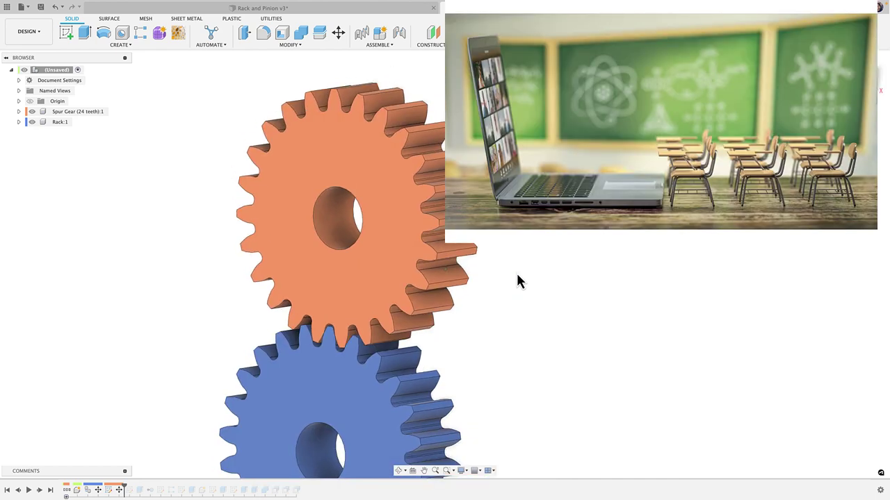
shift+scroll(518, 278, right, 8)
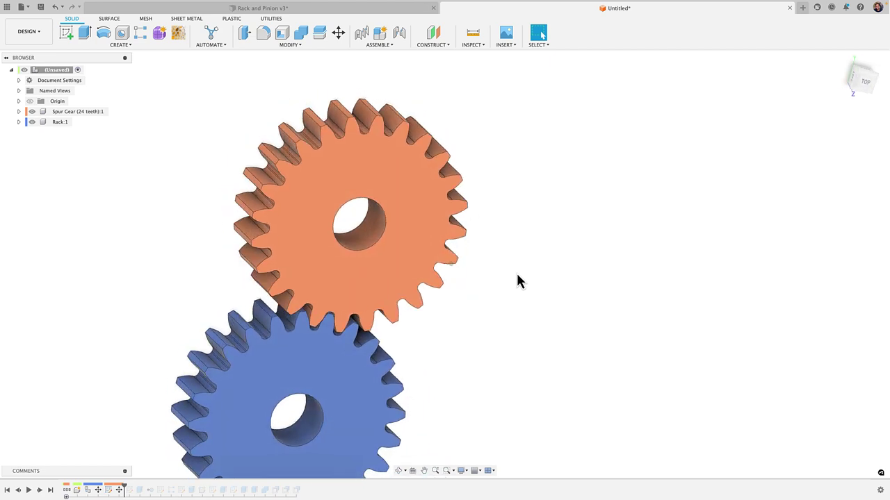
shift+scroll(518, 280, left, 10)
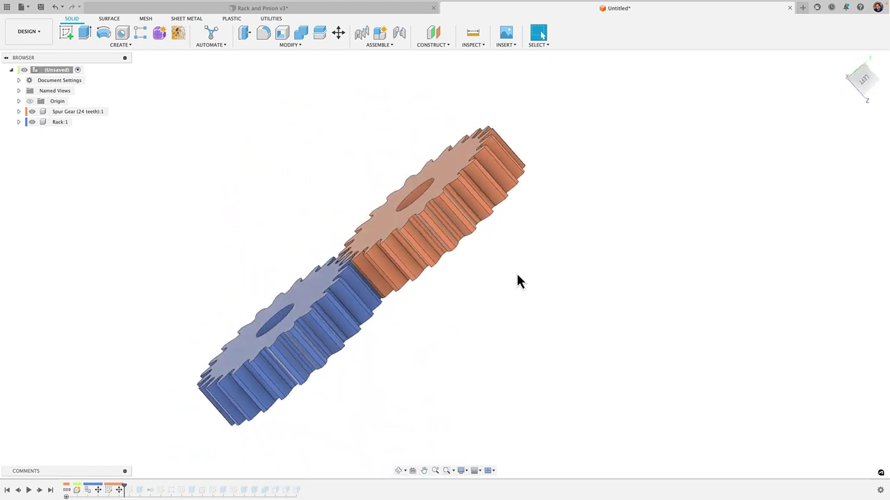
shift+scroll(517, 281, down, 6)
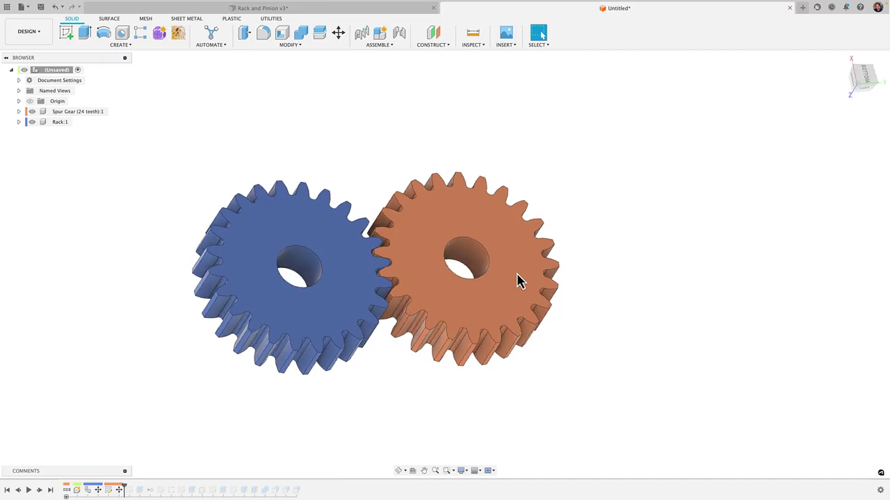